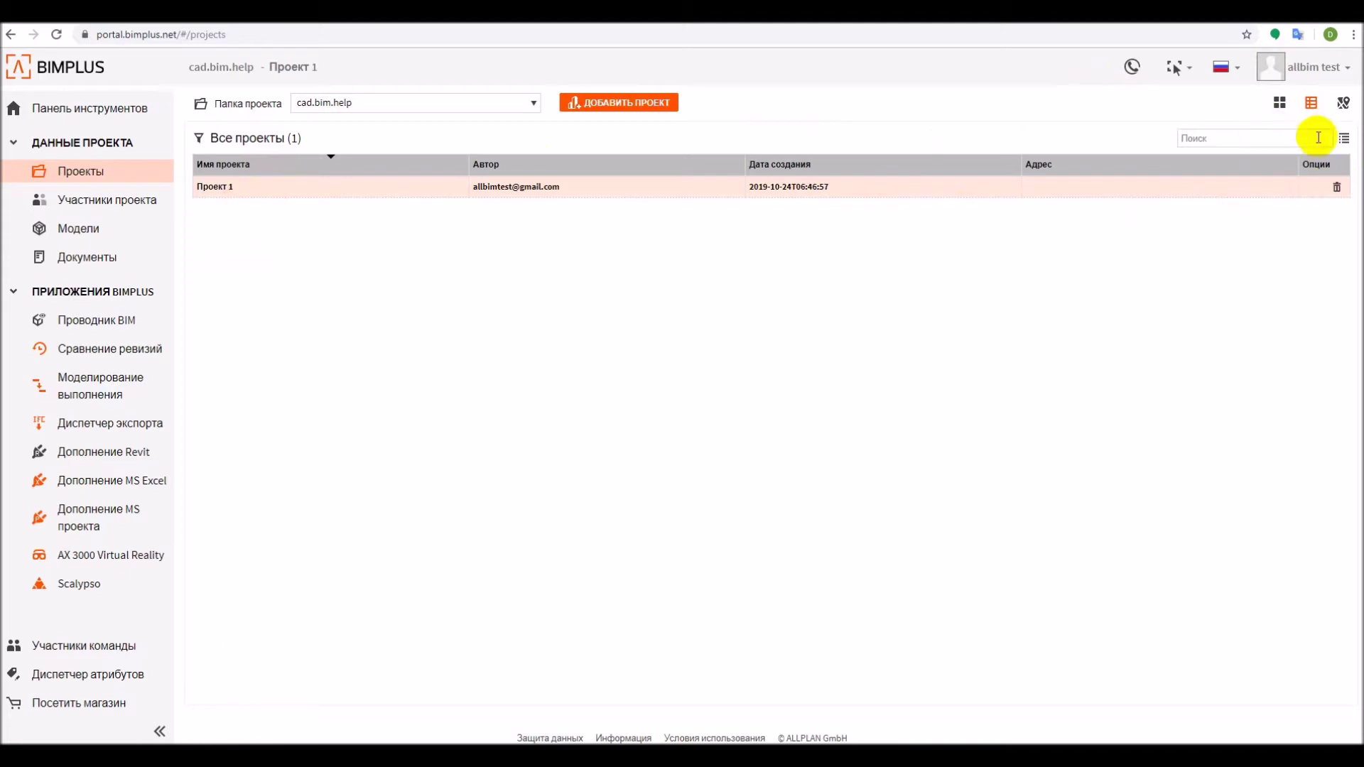
Step: Set the city in Проект 1's address properties to Київ and show the project's location on the map
{"action": "left_click", "coordinate": [1343, 105]}
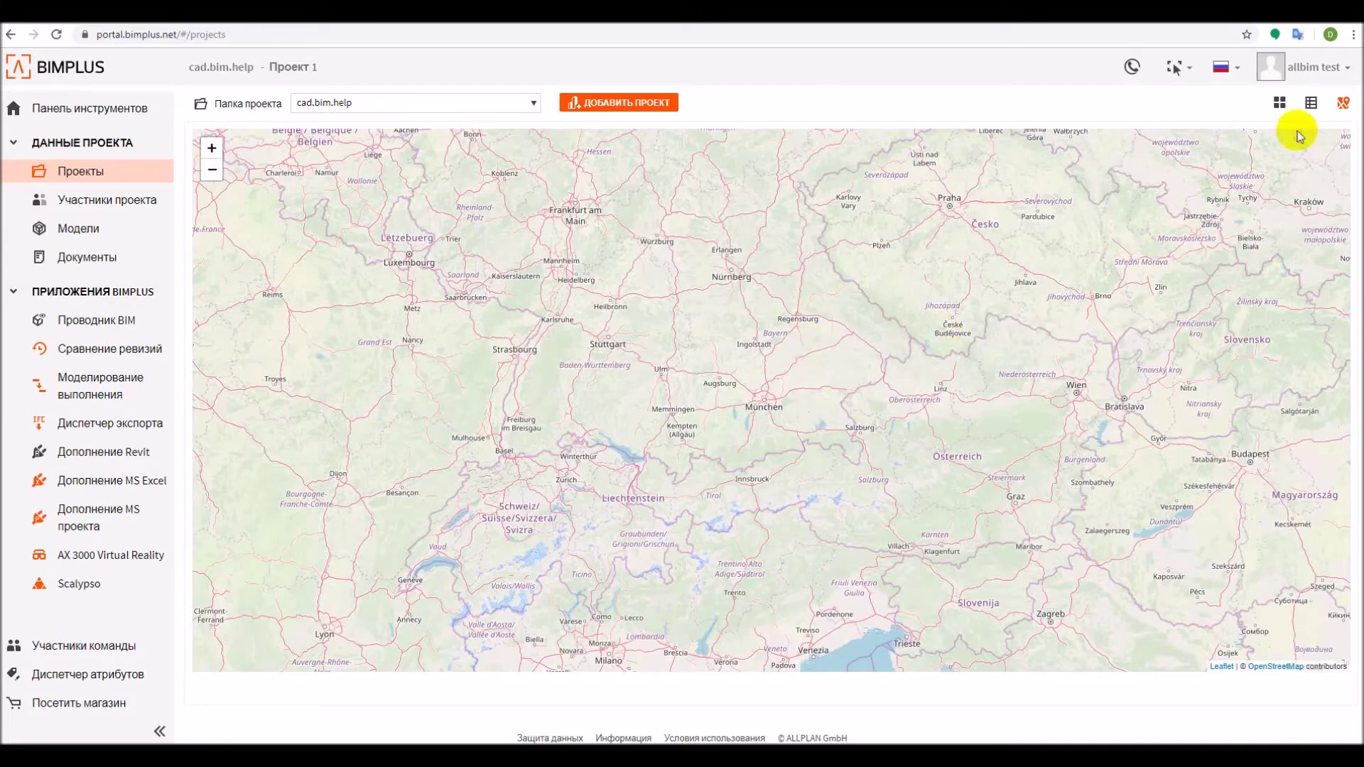
{"action": "left_click", "coordinate": [1311, 104]}
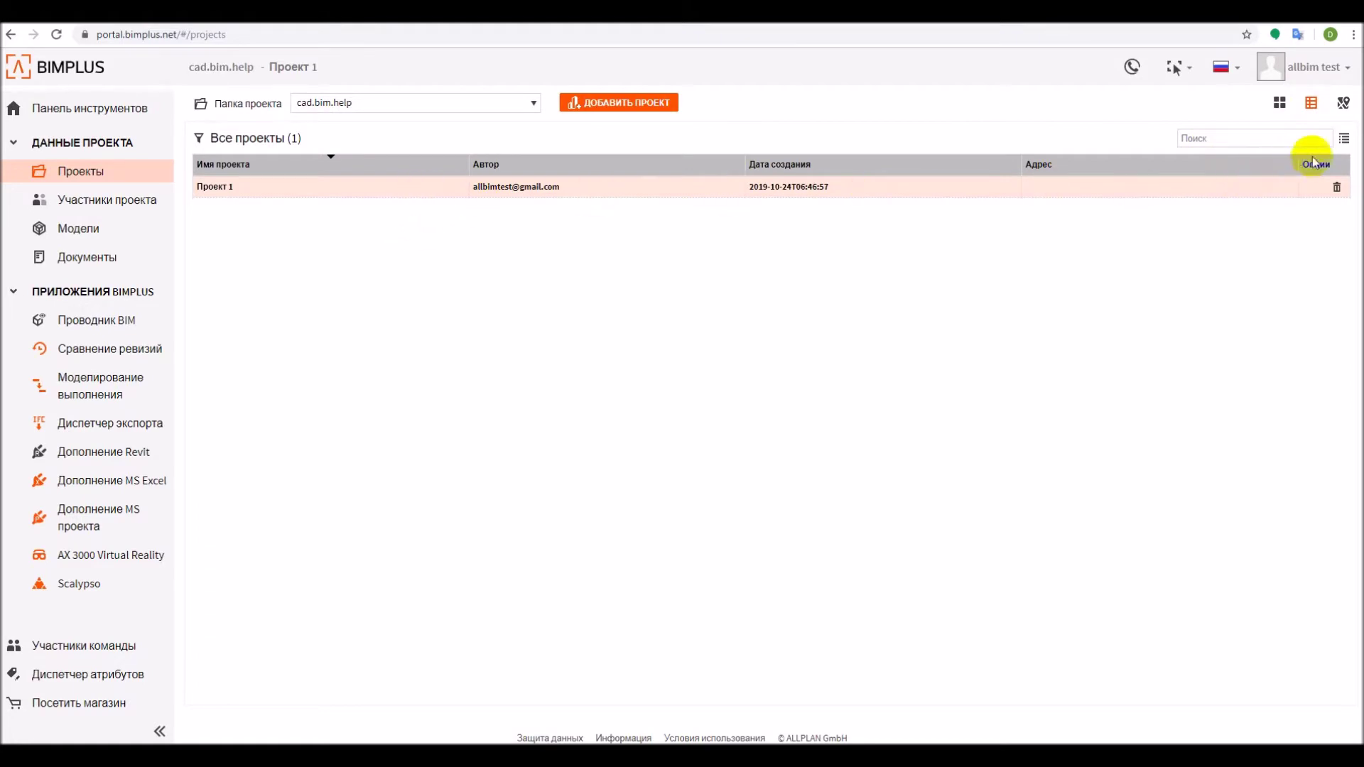
{"action": "left_click", "coordinate": [1346, 141]}
{"action": "left_click", "coordinate": [1342, 103]}
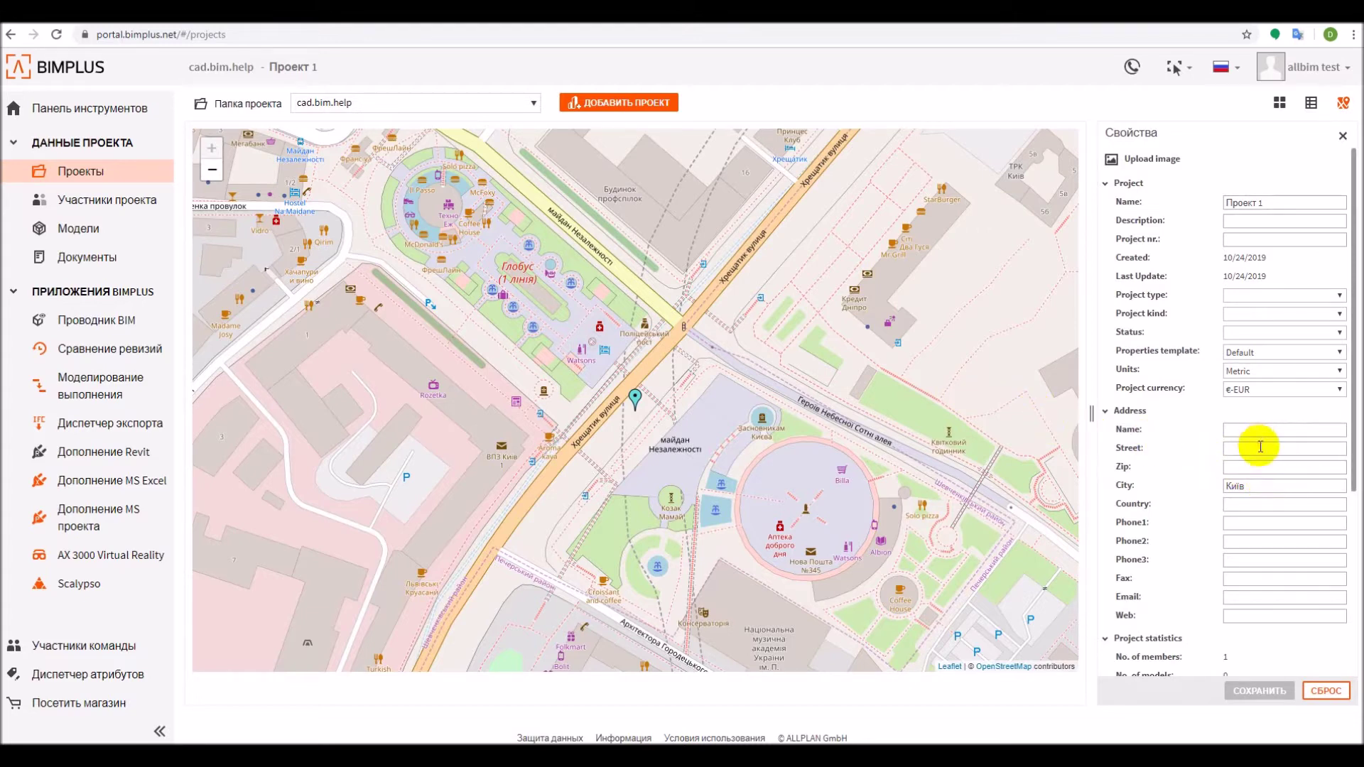
{"action": "left_click", "coordinate": [1251, 468]}
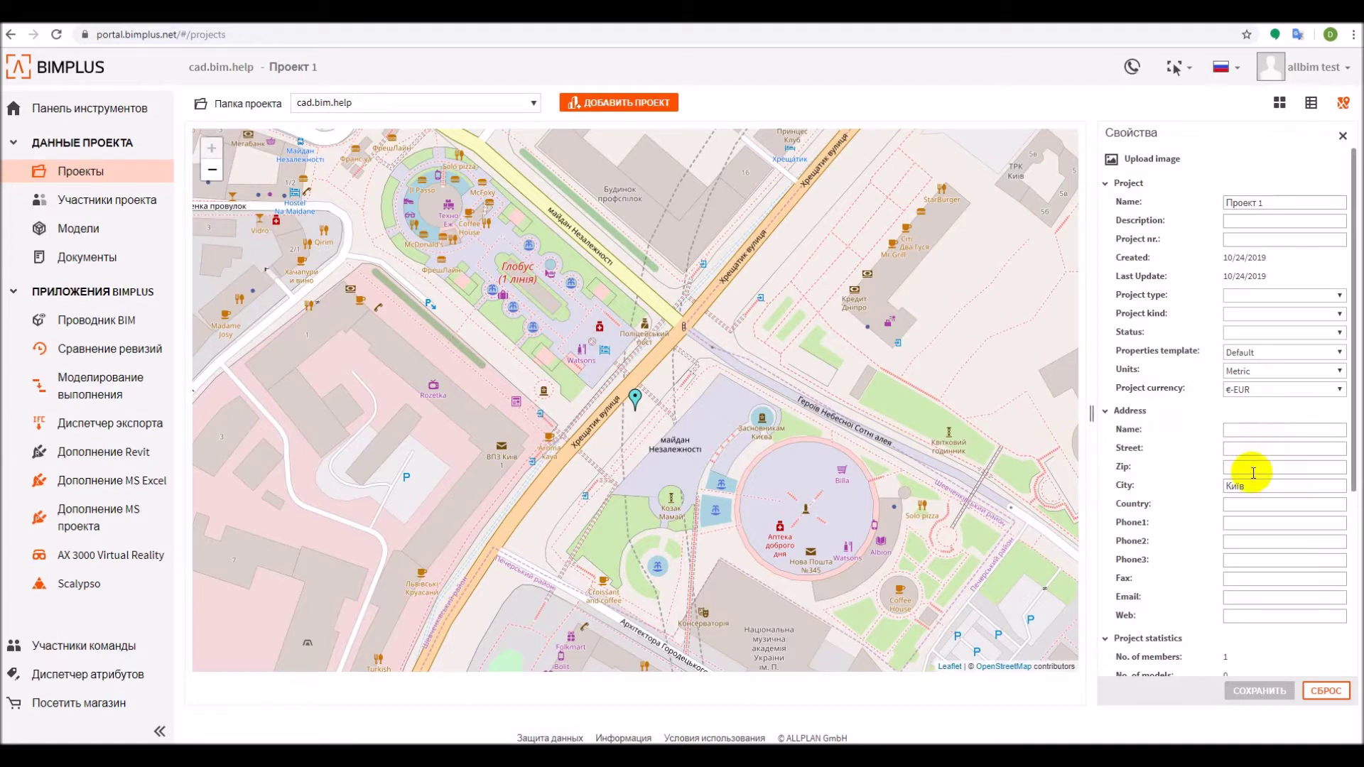
{"action": "key", "text": "Escape"}
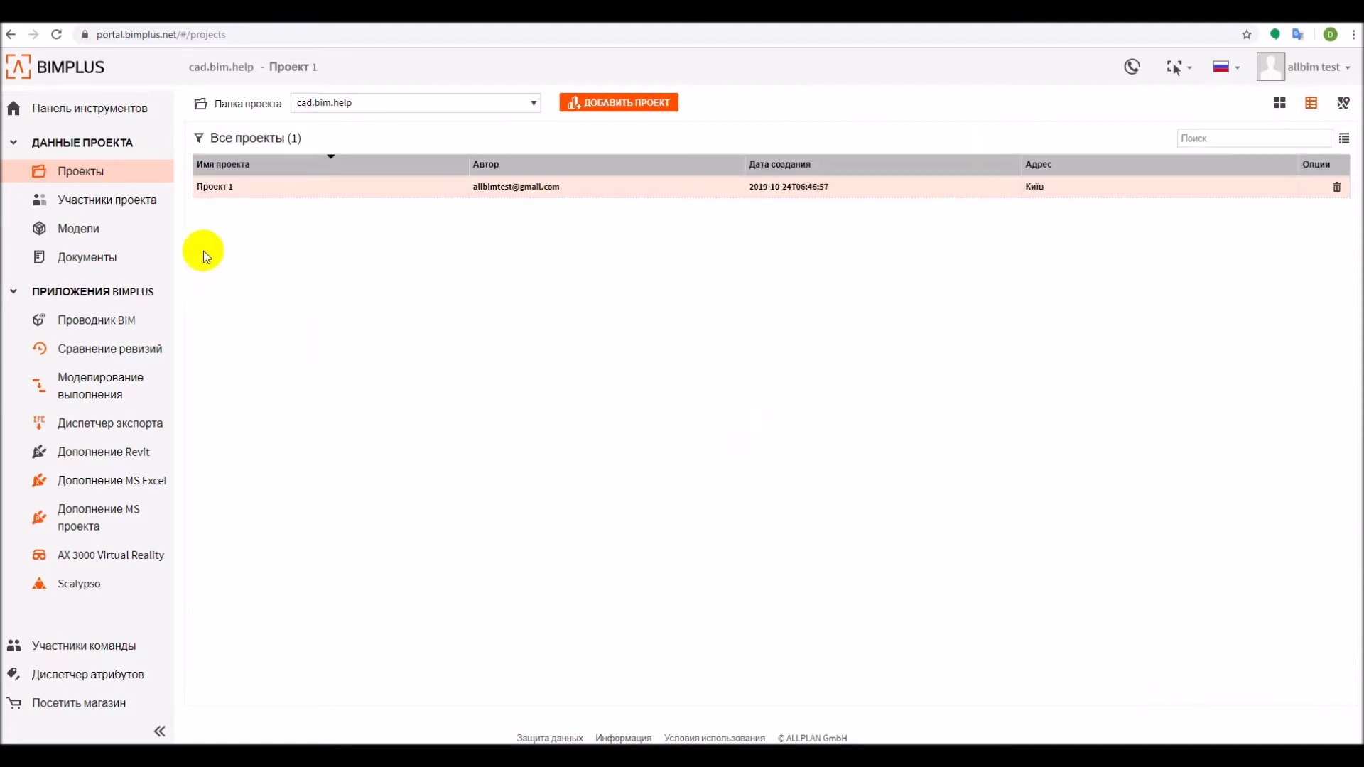
Step: Open the project's participants and view them as tiles, returning to the table view
{"action": "left_click", "coordinate": [135, 199]}
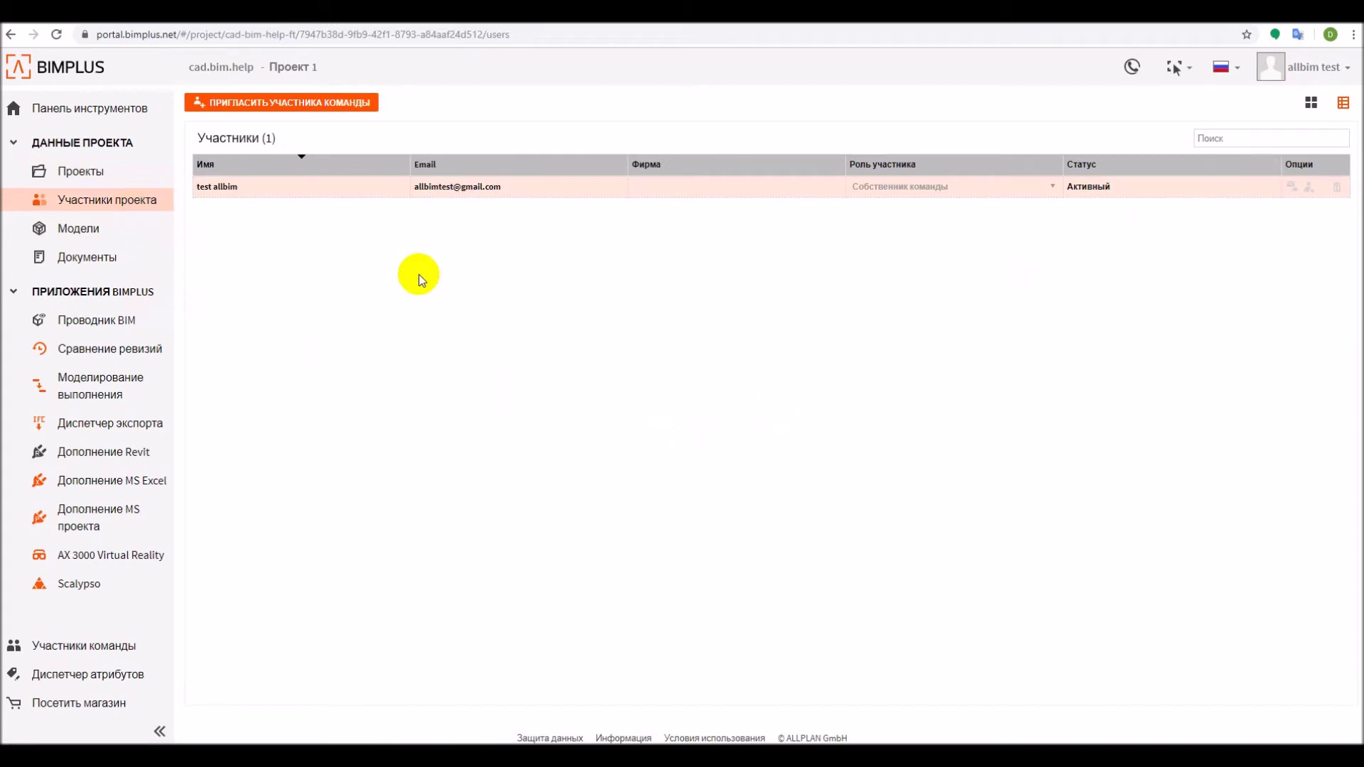
{"action": "left_click", "coordinate": [1311, 106]}
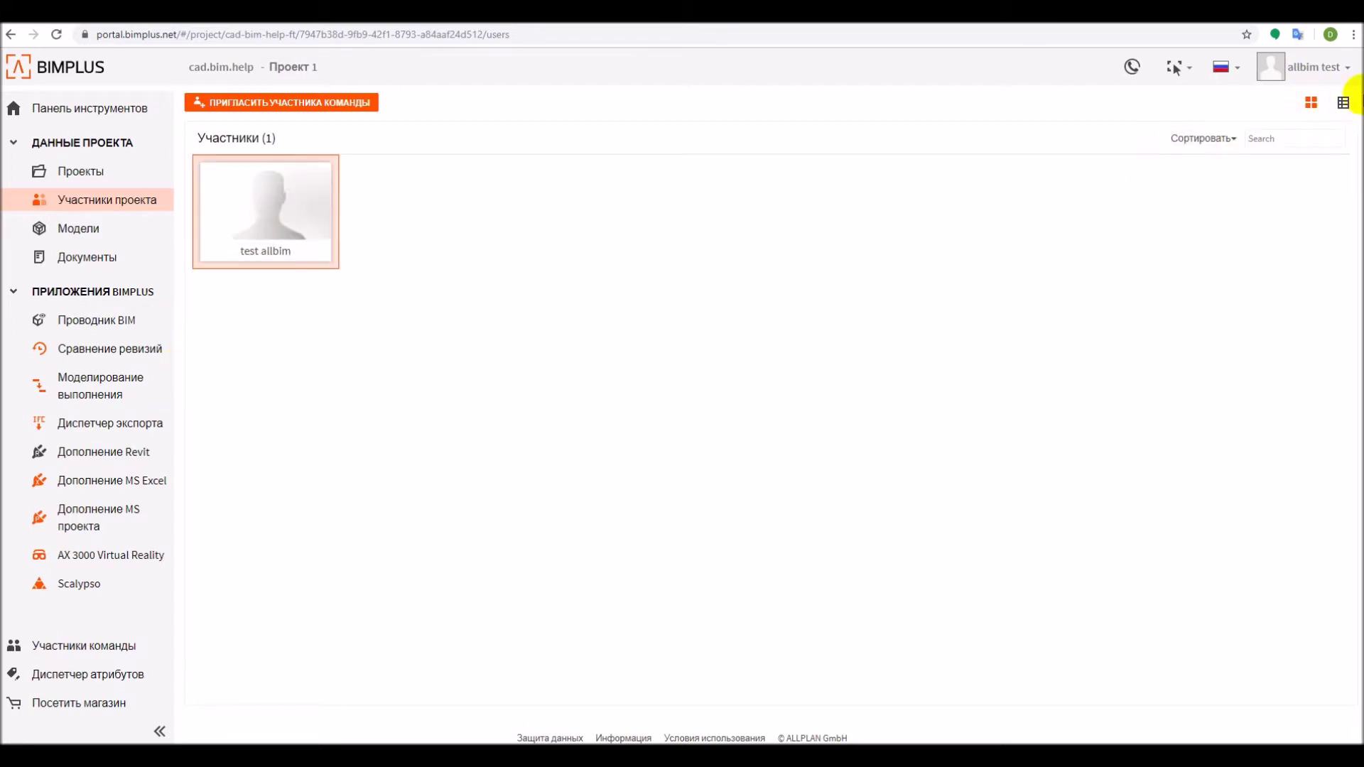
{"action": "left_click", "coordinate": [1342, 106]}
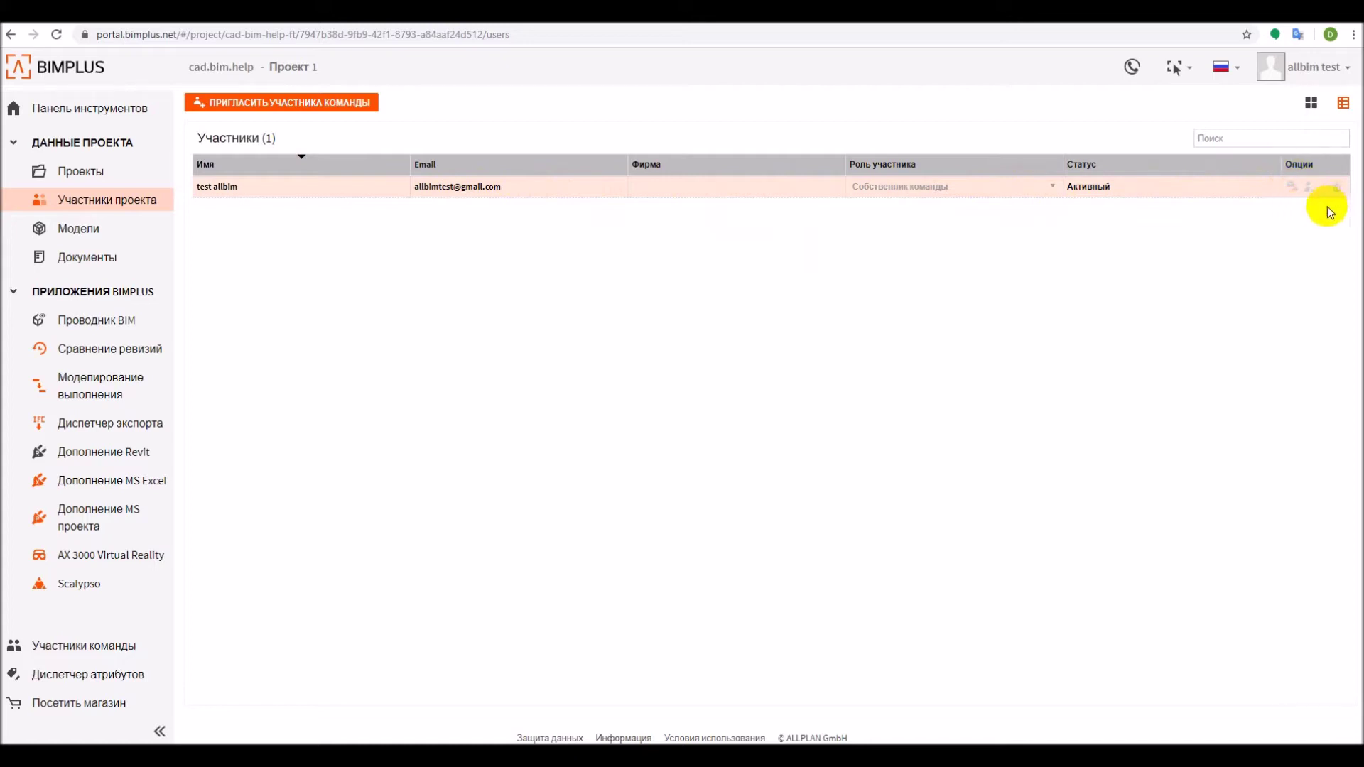
Step: Invite a participant to the project by e-mail address with the role Редактор проекта, leaving the message empty
{"action": "left_click", "coordinate": [349, 108]}
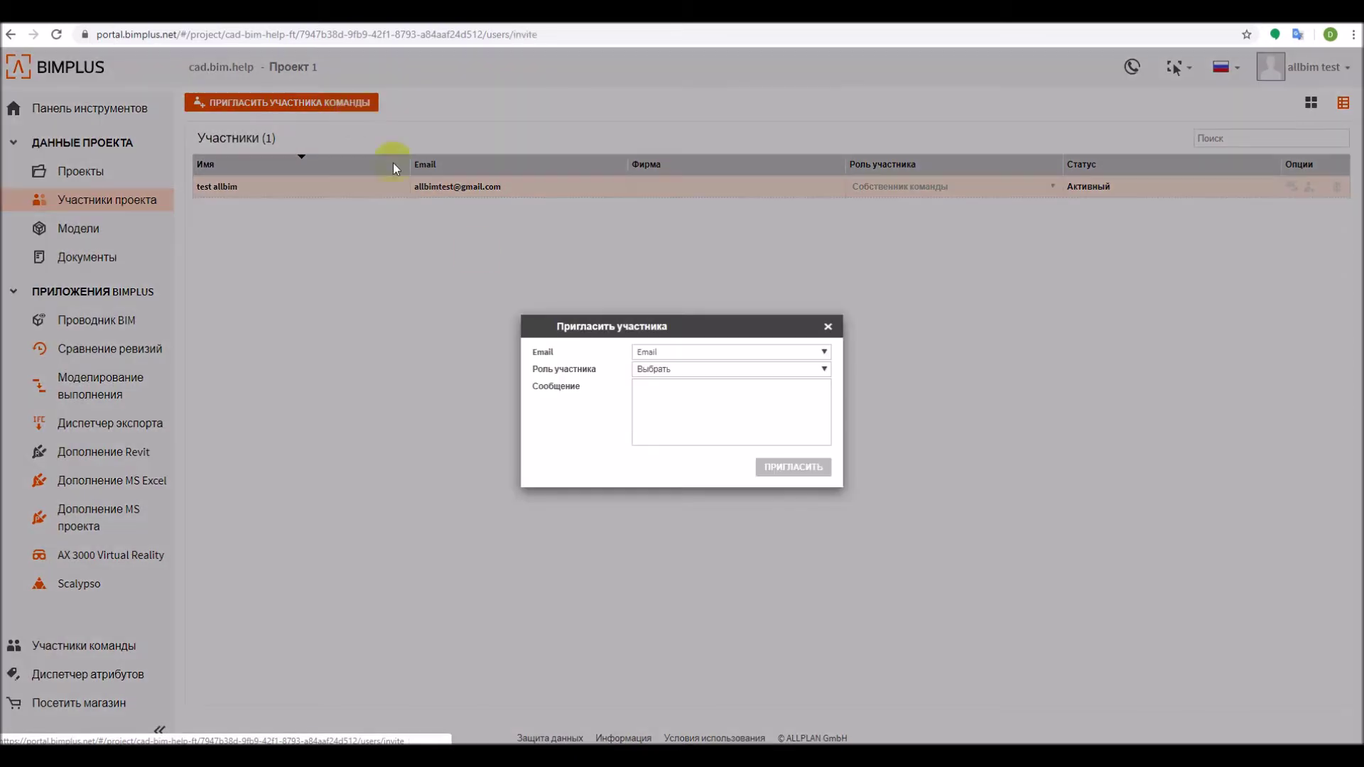
{"action": "left_click", "coordinate": [661, 351]}
{"action": "left_click", "coordinate": [693, 398]}
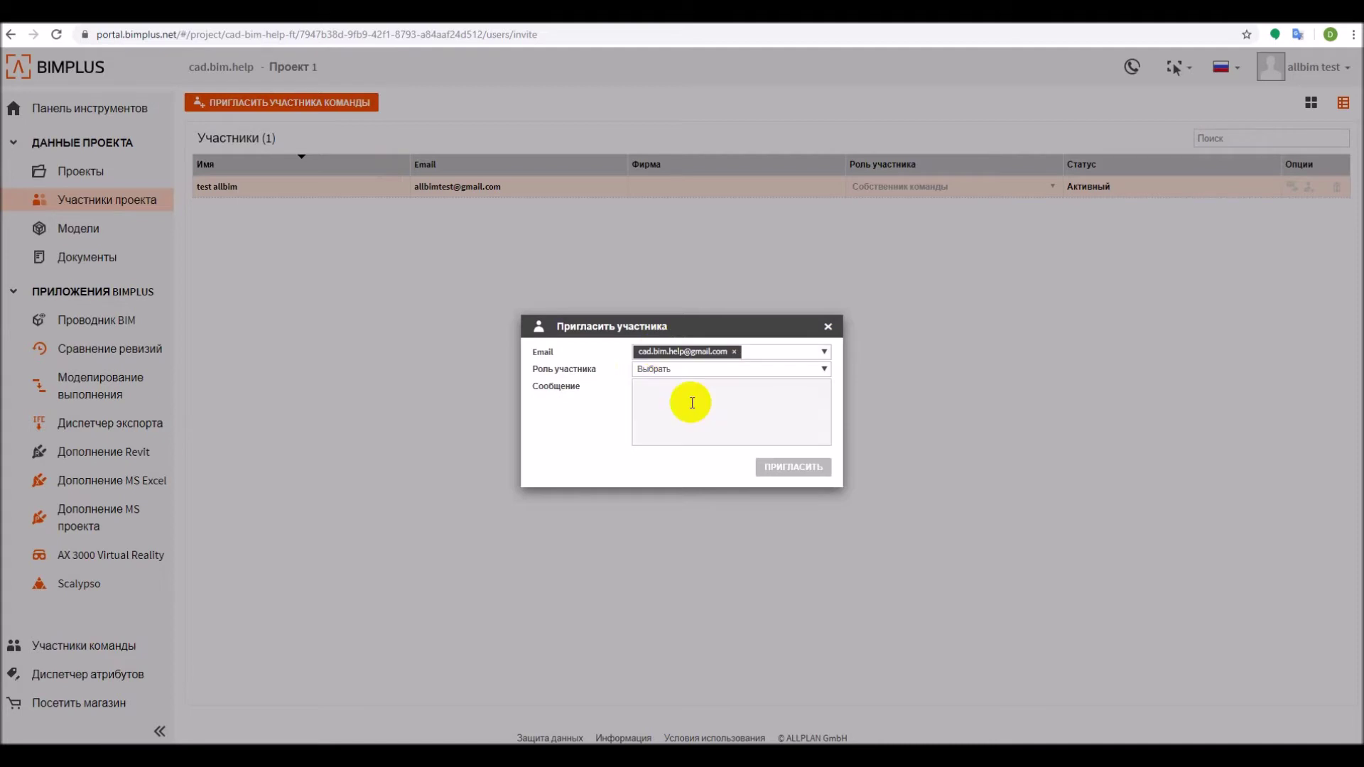
{"action": "left_click", "coordinate": [725, 371]}
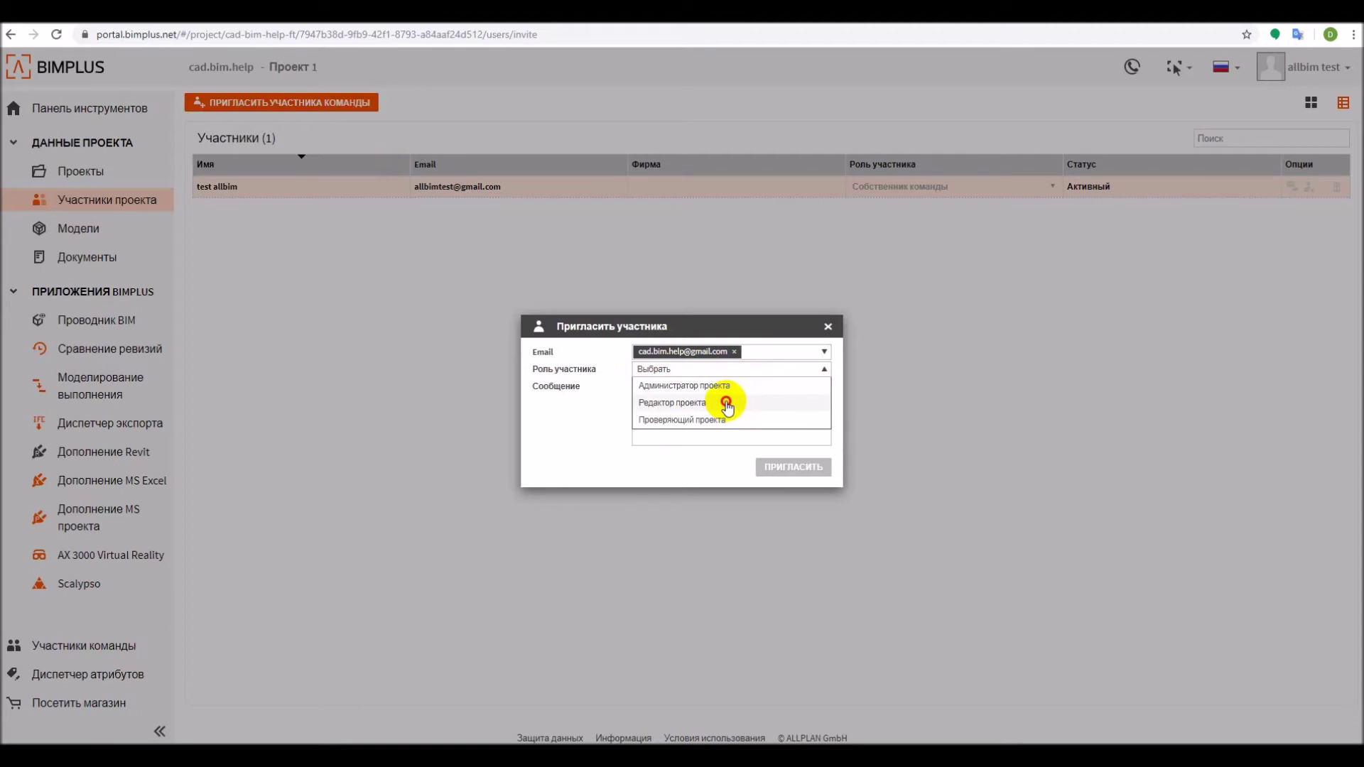
{"action": "left_click", "coordinate": [726, 404]}
{"action": "left_click", "coordinate": [718, 408]}
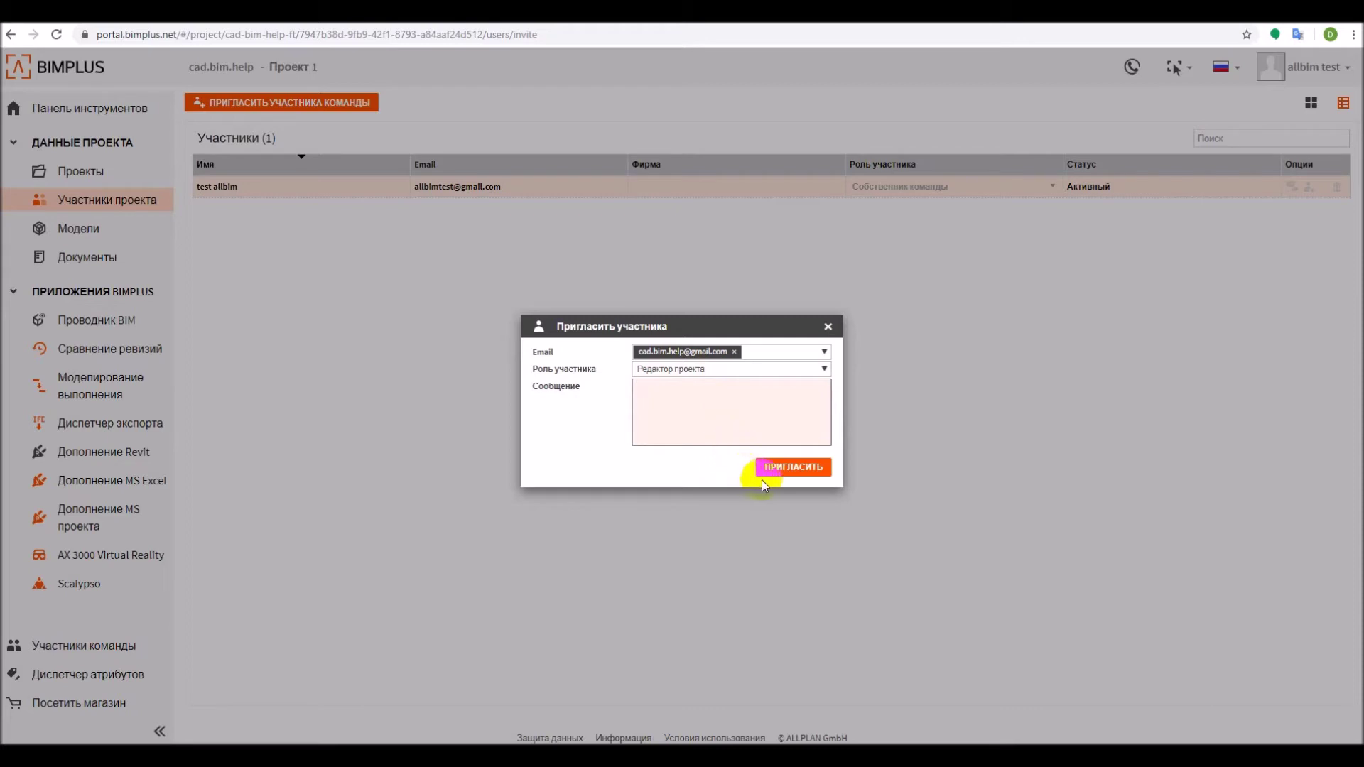
{"action": "left_click", "coordinate": [787, 469]}
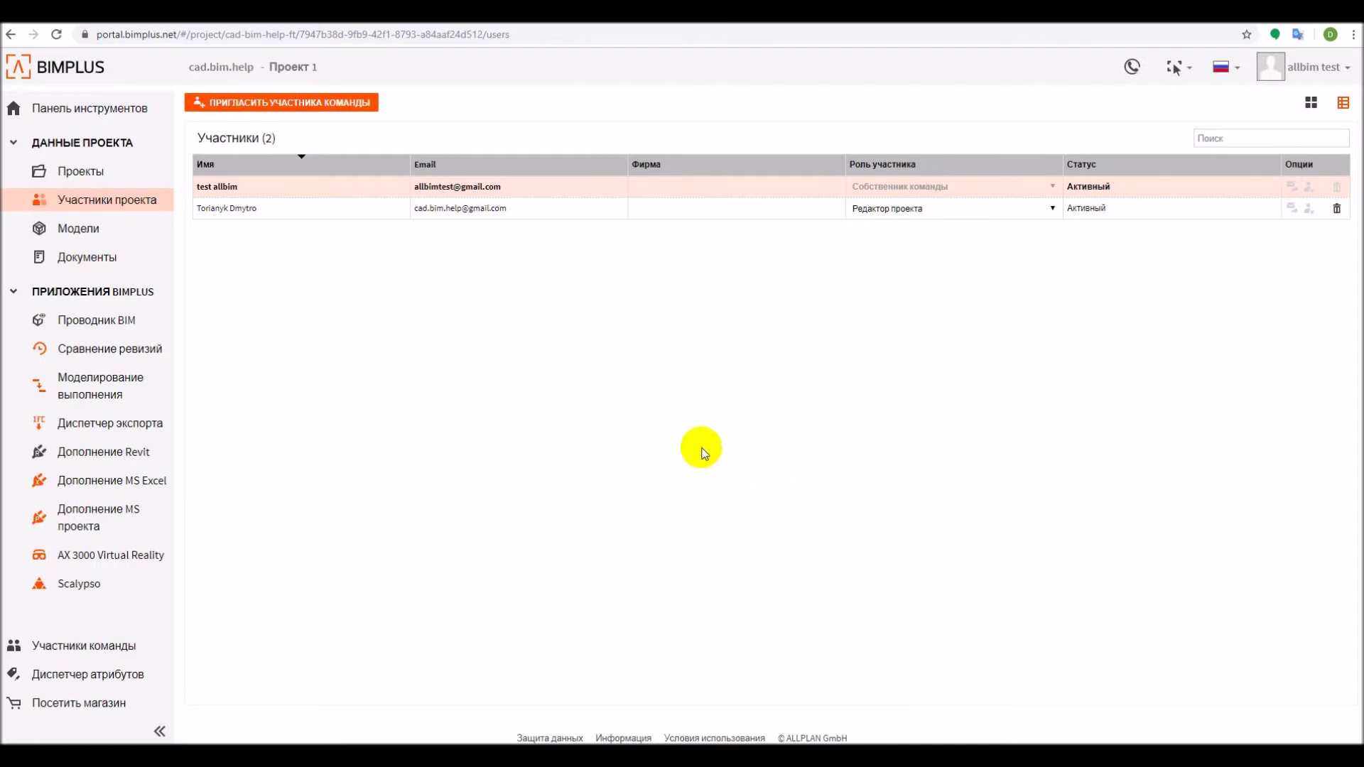
Step: Switch to the invited member's browser session and open Проект 1 from its invitation notification
{"action": "mouse_move", "coordinate": [272, 755]}
{"action": "left_click", "coordinate": [272, 703]}
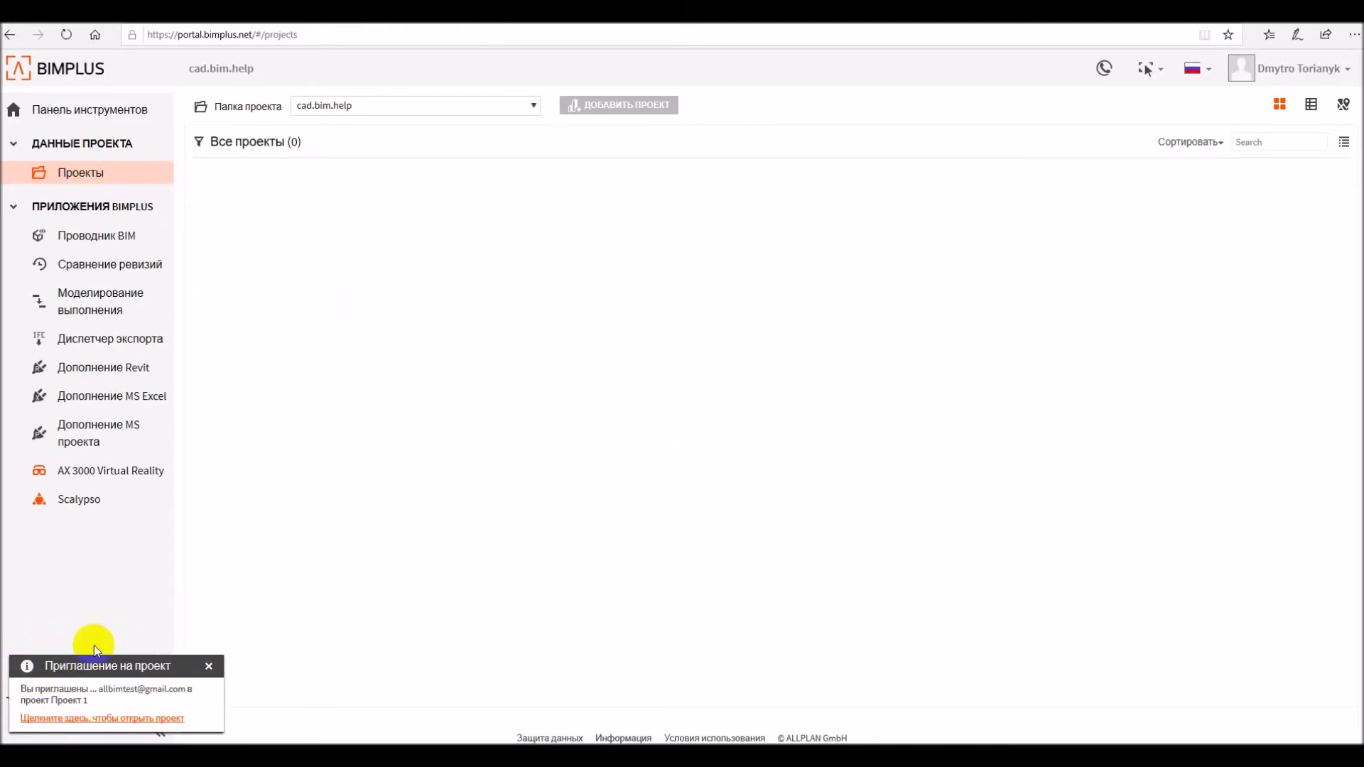
{"action": "left_click", "coordinate": [131, 720]}
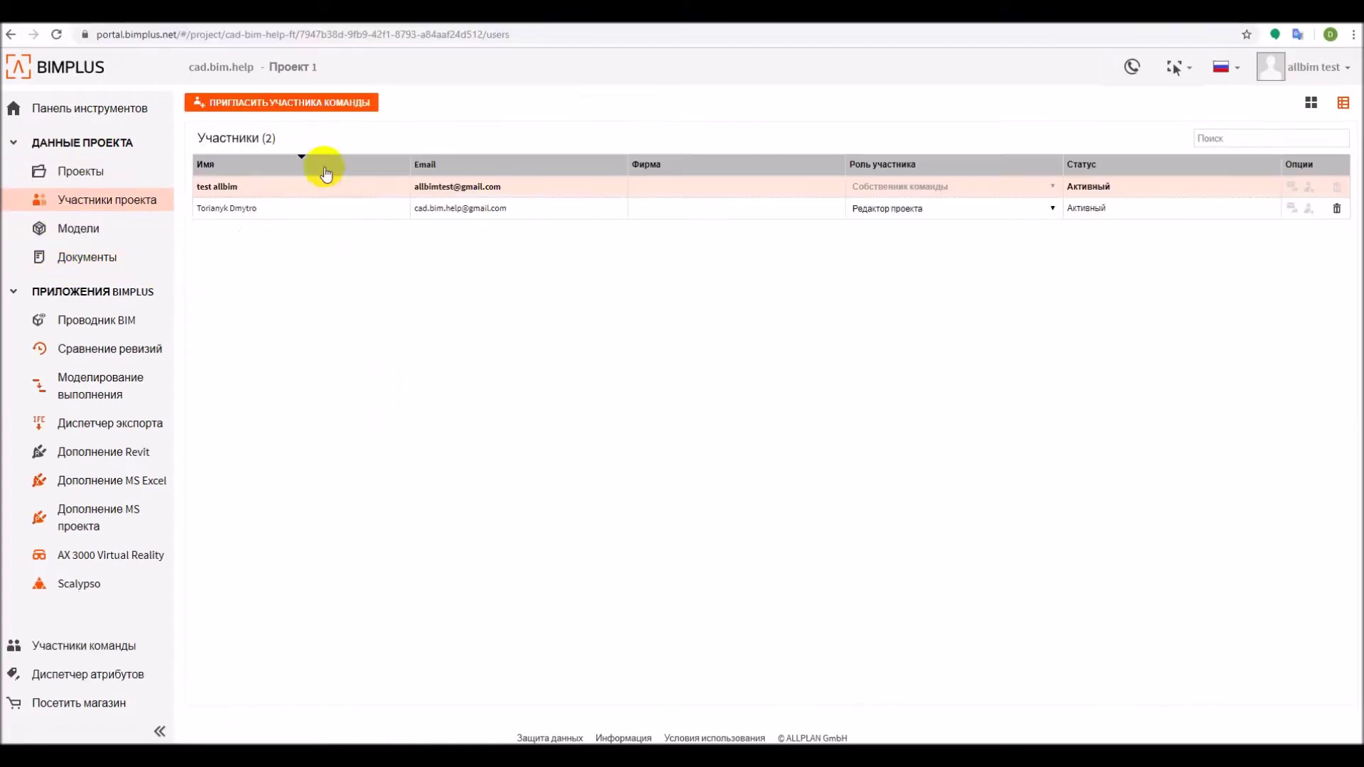
Step: Add a model to Проект 1 by uploading RST.ifc from the Desktop, and close the upload summary
{"action": "left_click", "coordinate": [78, 235]}
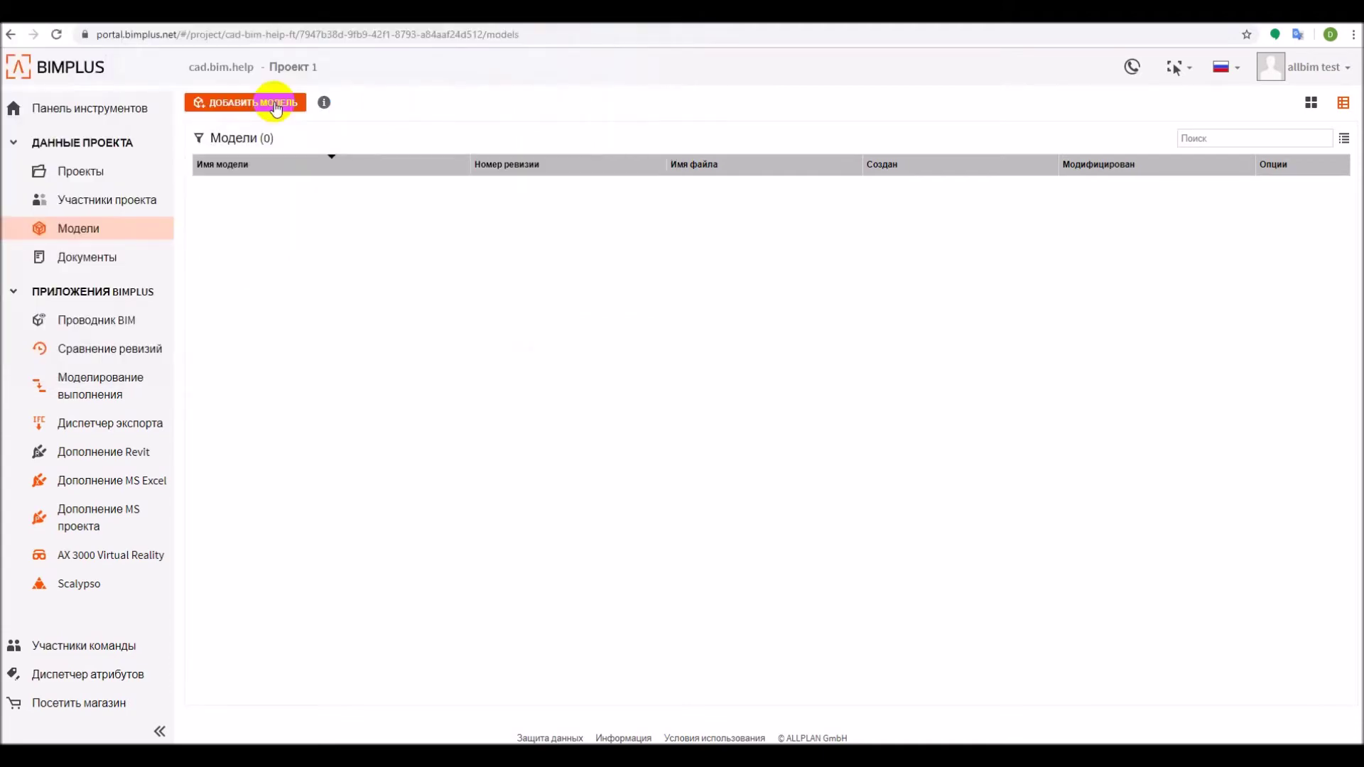
{"action": "left_click", "coordinate": [276, 106]}
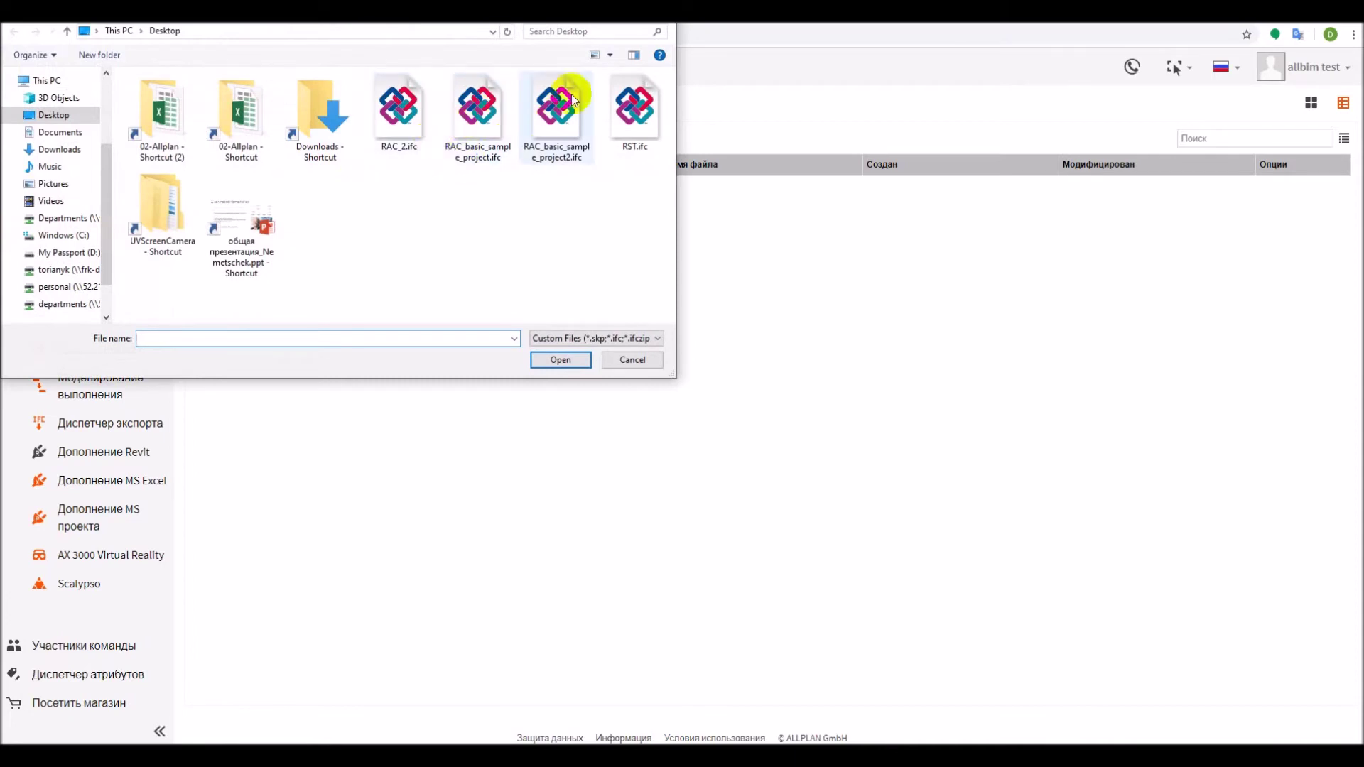
{"action": "left_click", "coordinate": [630, 112]}
{"action": "left_click", "coordinate": [570, 361]}
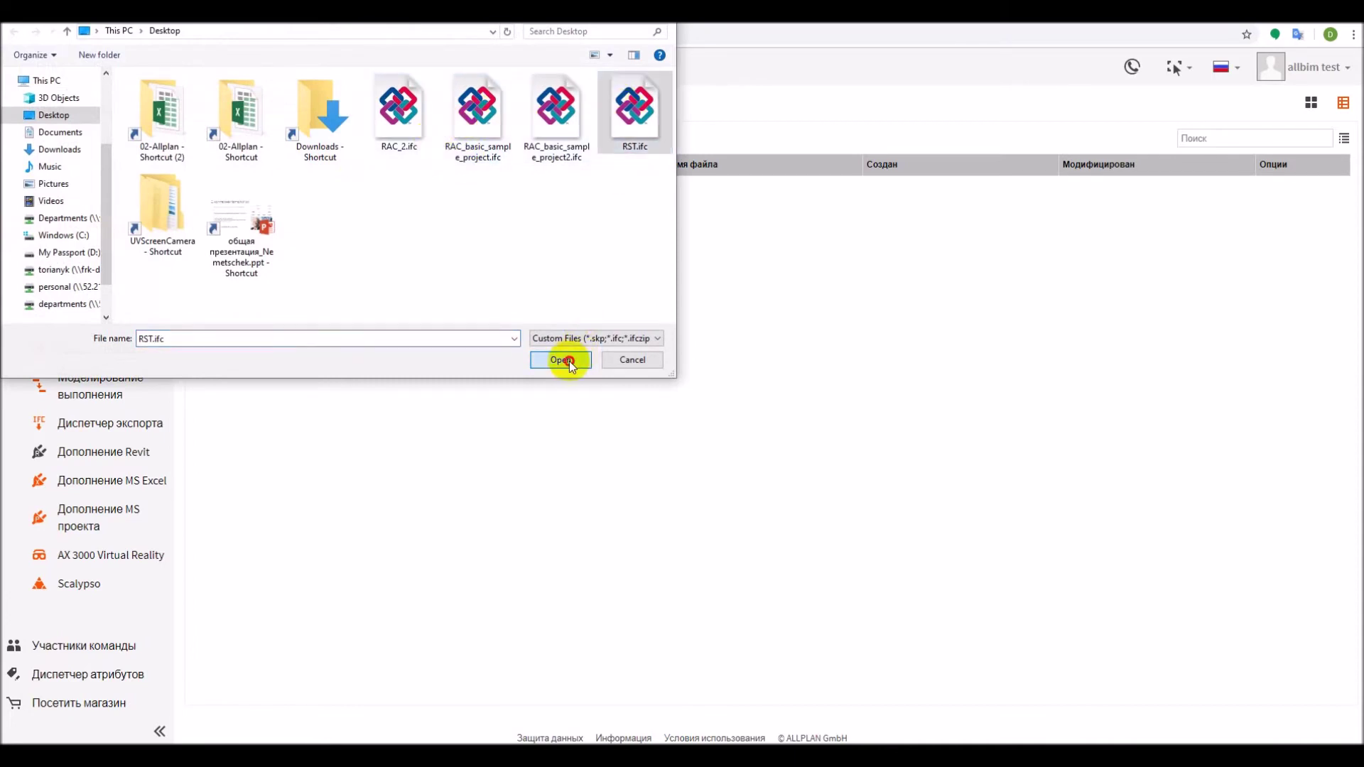
{"action": "left_click", "coordinate": [964, 440]}
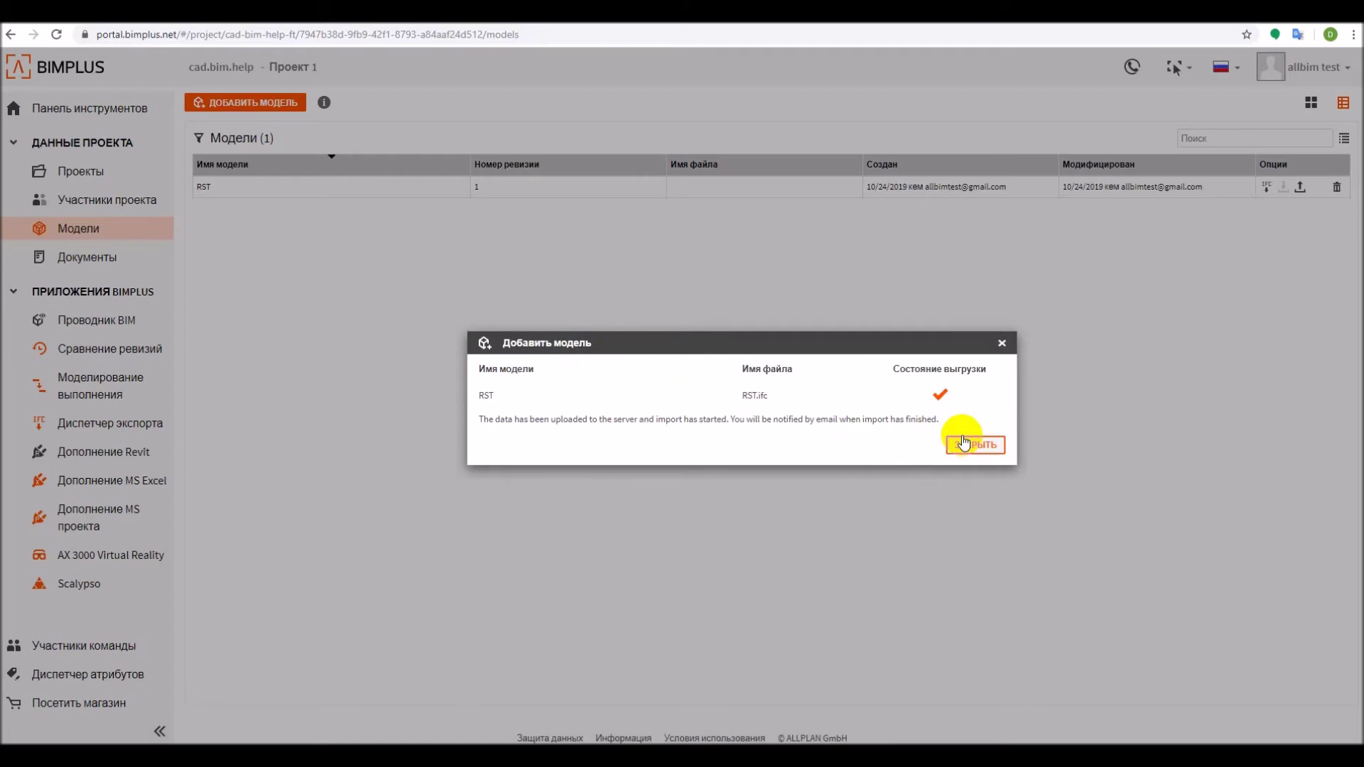
{"action": "left_click", "coordinate": [972, 446]}
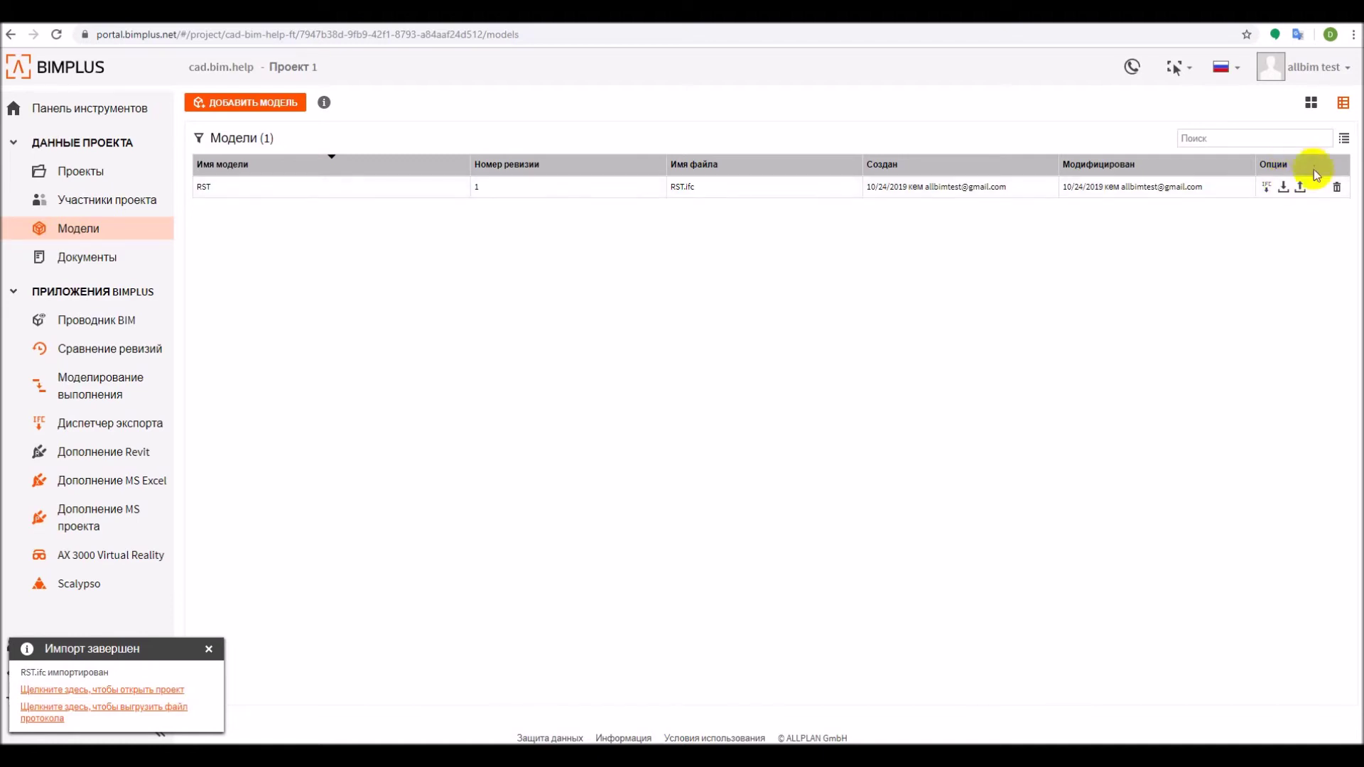
Step: Upload RAC_2.ifc from the Desktop to the RST model as a new revision (2)
{"action": "left_click", "coordinate": [1299, 188]}
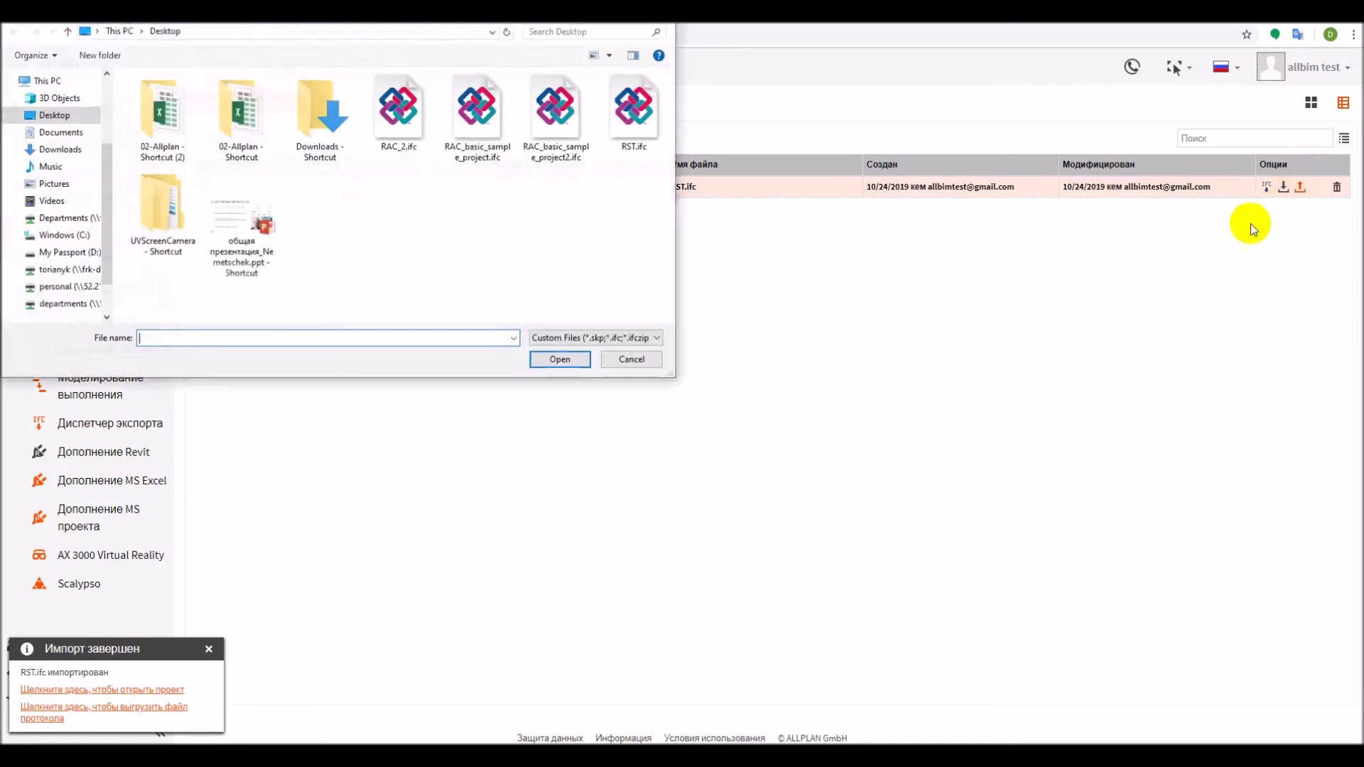
{"action": "left_click", "coordinate": [405, 114]}
{"action": "left_click", "coordinate": [560, 361]}
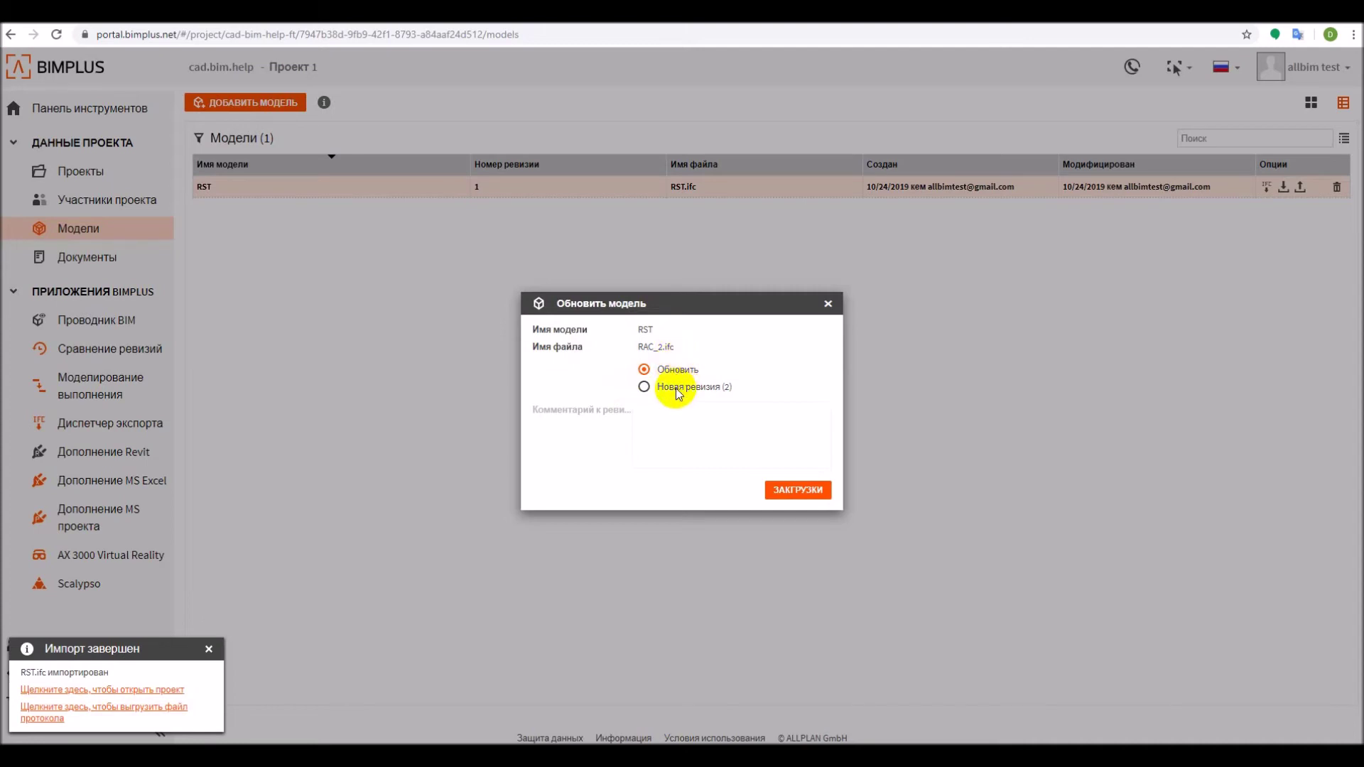
{"action": "left_click", "coordinate": [677, 393]}
{"action": "left_click", "coordinate": [812, 497]}
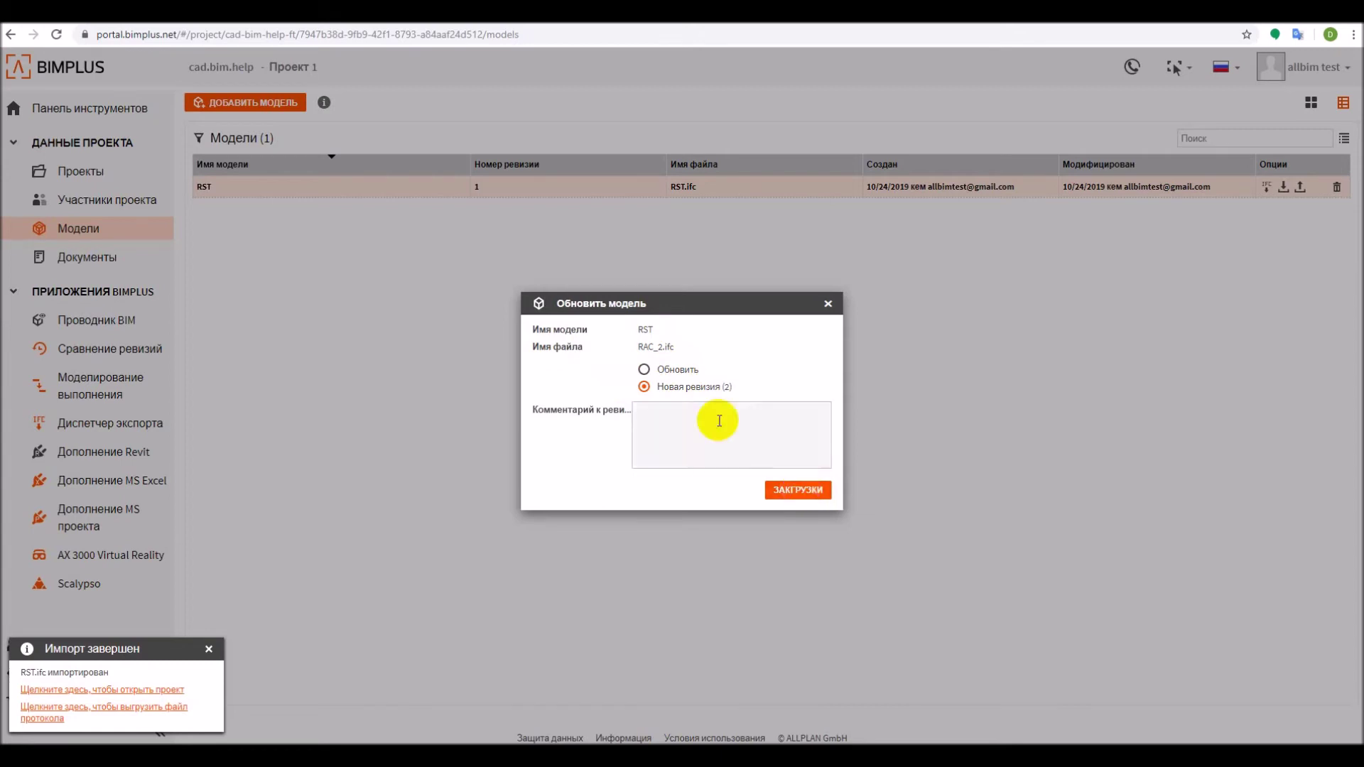
{"action": "left_click", "coordinate": [673, 369]}
{"action": "left_click", "coordinate": [677, 389]}
{"action": "left_click", "coordinate": [787, 490]}
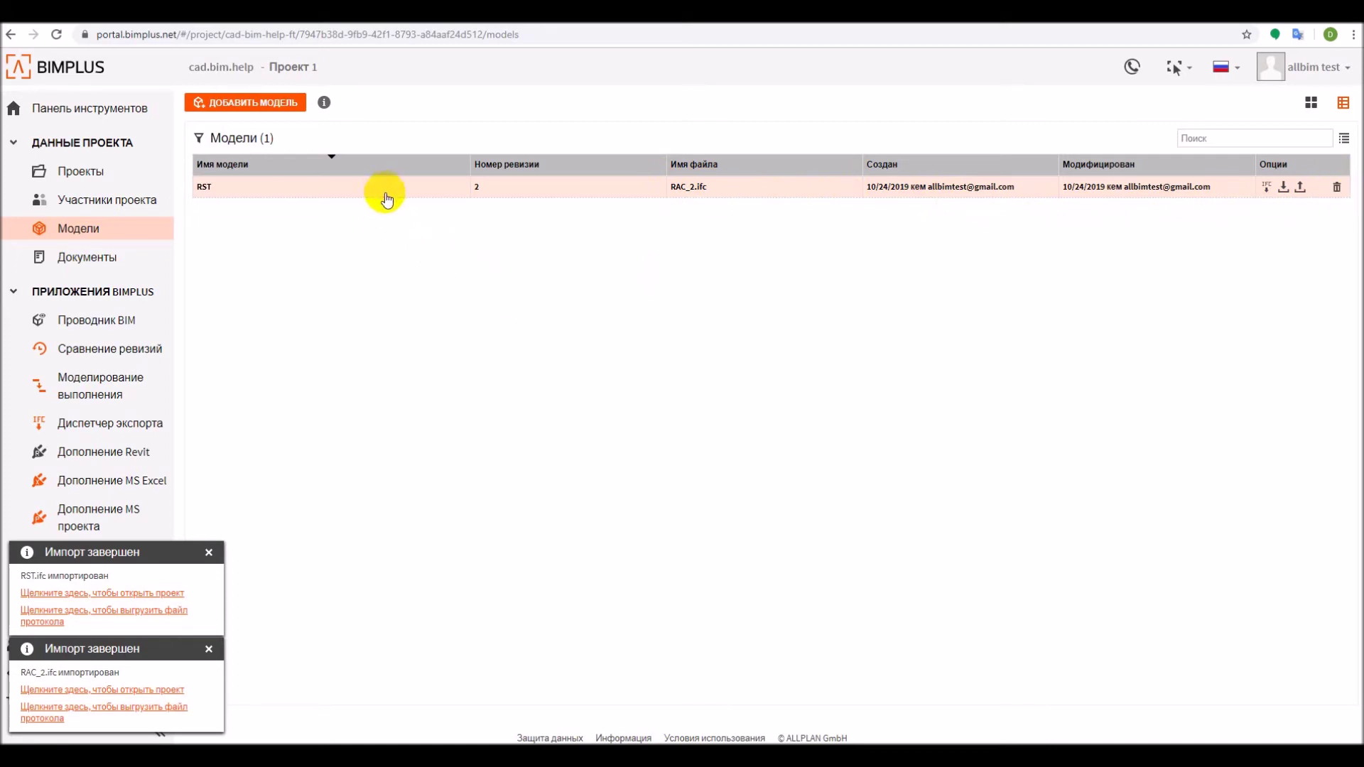
Step: Show the RST model's properties with models as tiles, and upload customer ID.jpg as its preview image
{"action": "left_click", "coordinate": [1343, 142]}
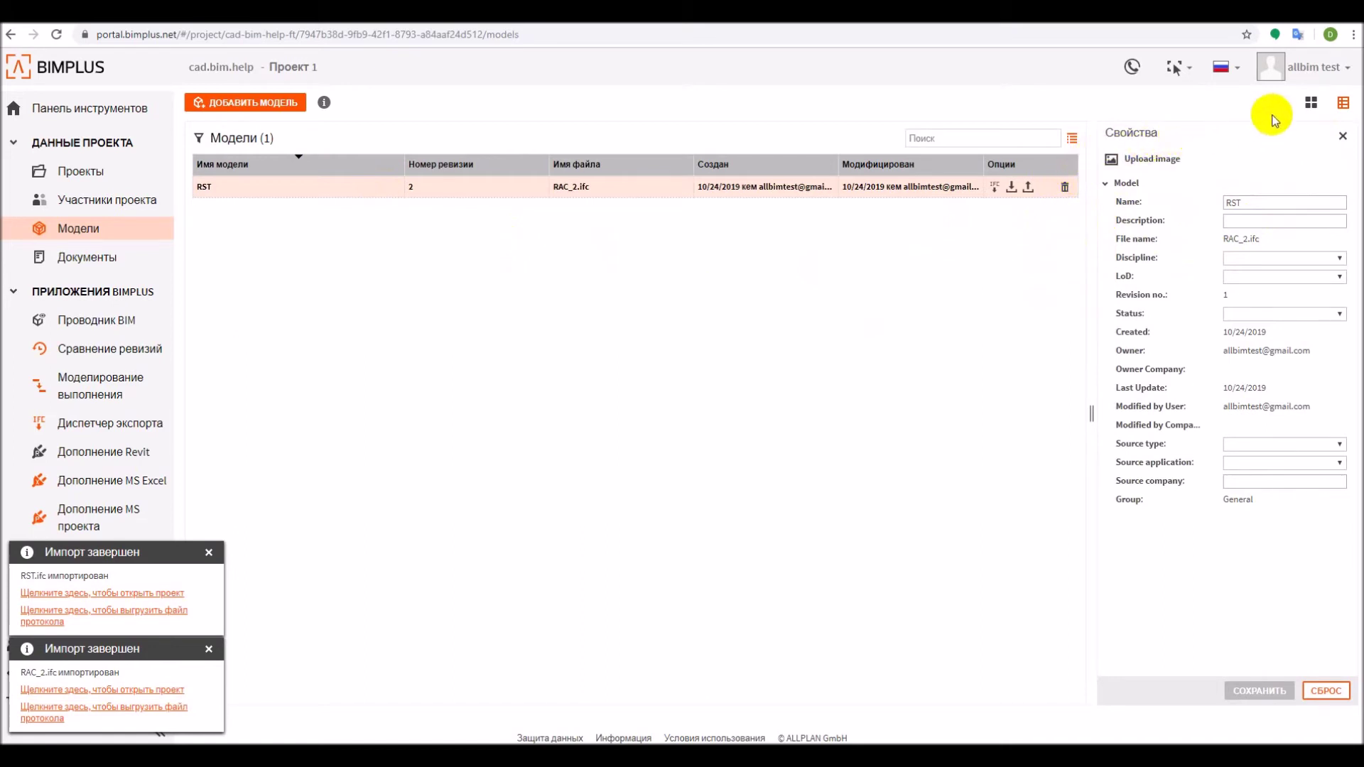
{"action": "left_click", "coordinate": [1311, 107]}
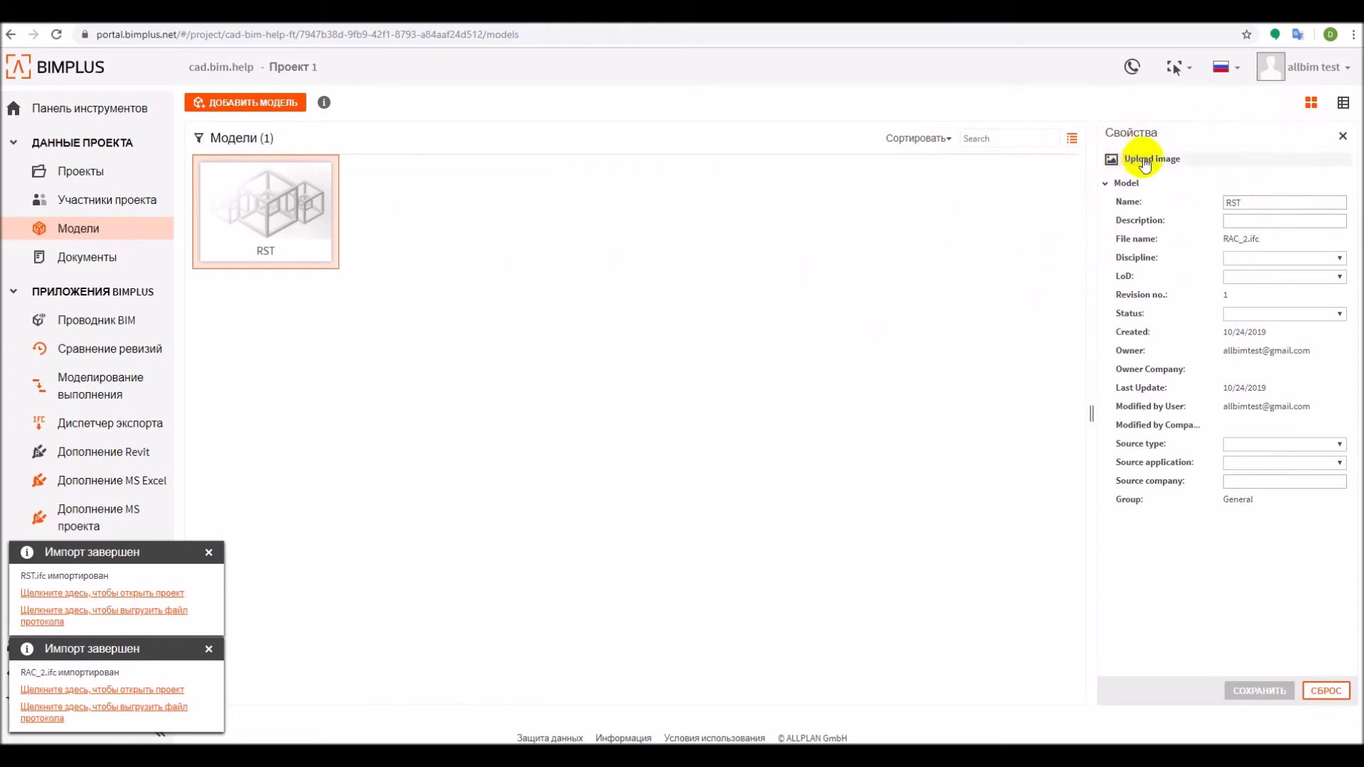
{"action": "left_click", "coordinate": [1145, 158]}
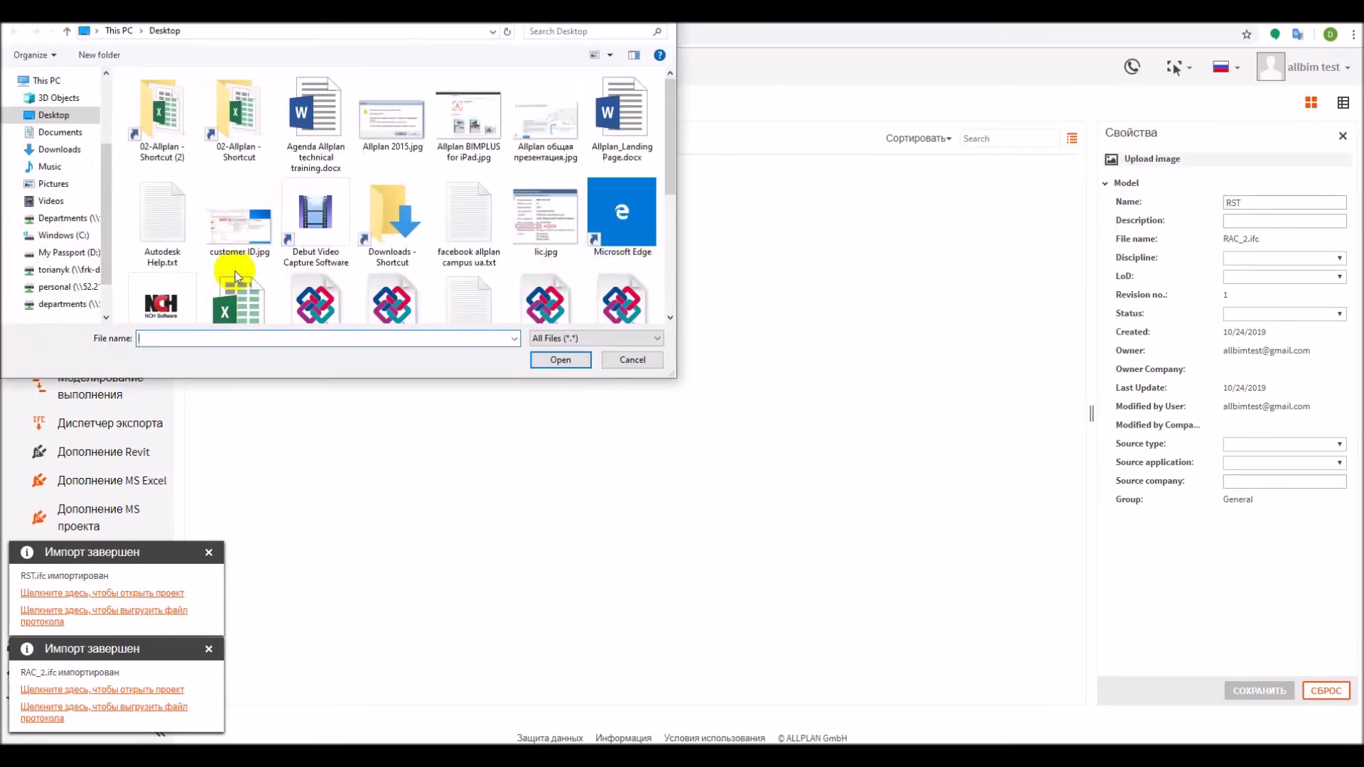
{"action": "left_click", "coordinate": [235, 237]}
{"action": "double_click", "coordinate": [234, 236]}
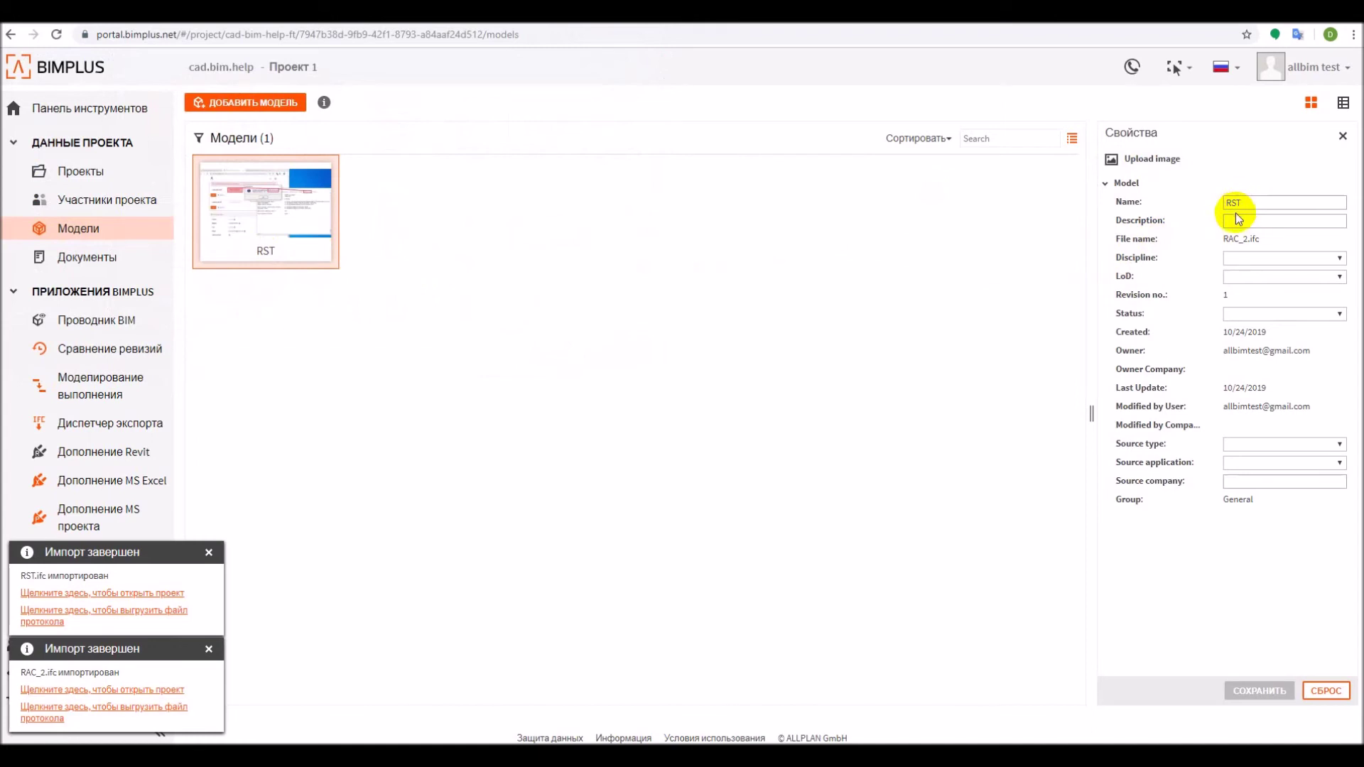
Step: Examine the available Discipline, LoD, Status and Source type options in the RST model's properties without choosing any
{"action": "left_click", "coordinate": [1270, 259]}
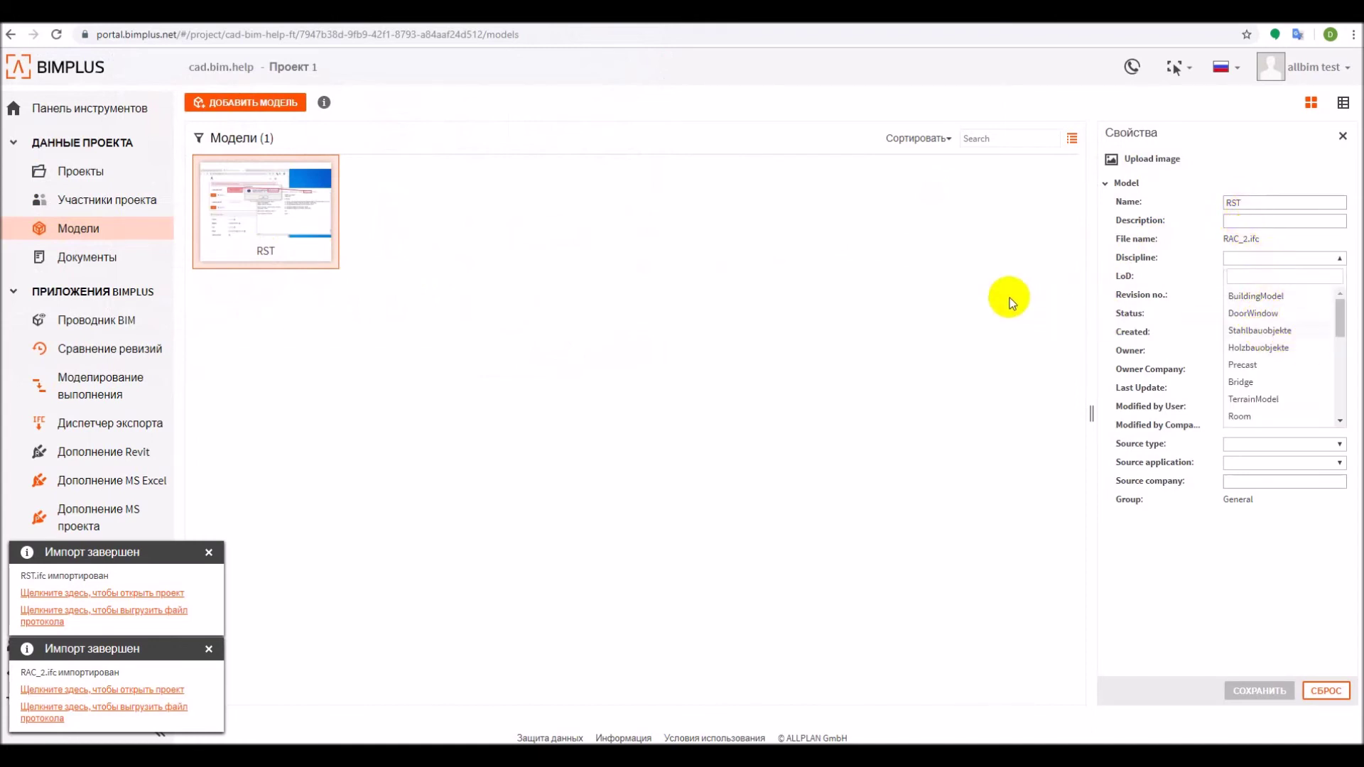
{"action": "left_click", "coordinate": [1009, 297]}
{"action": "left_click", "coordinate": [1261, 281]}
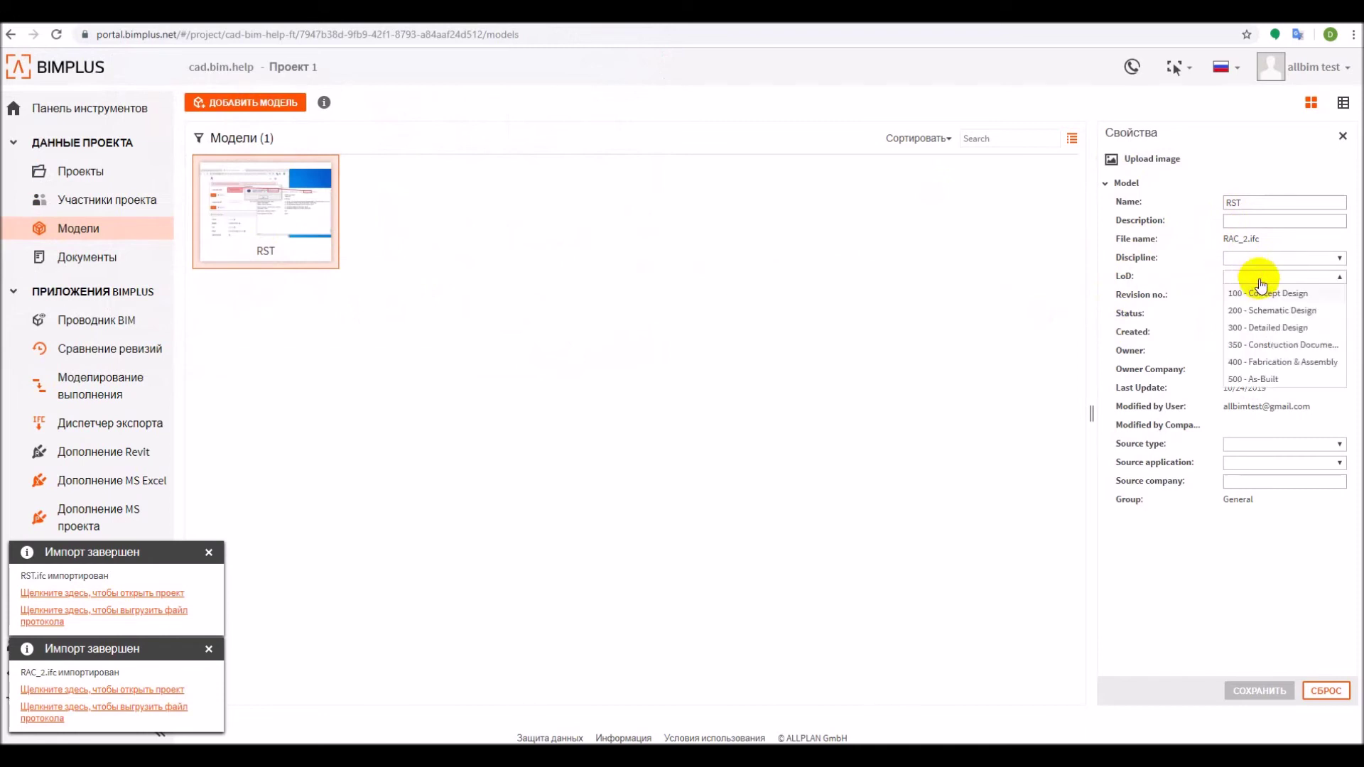
{"action": "left_click", "coordinate": [1005, 310]}
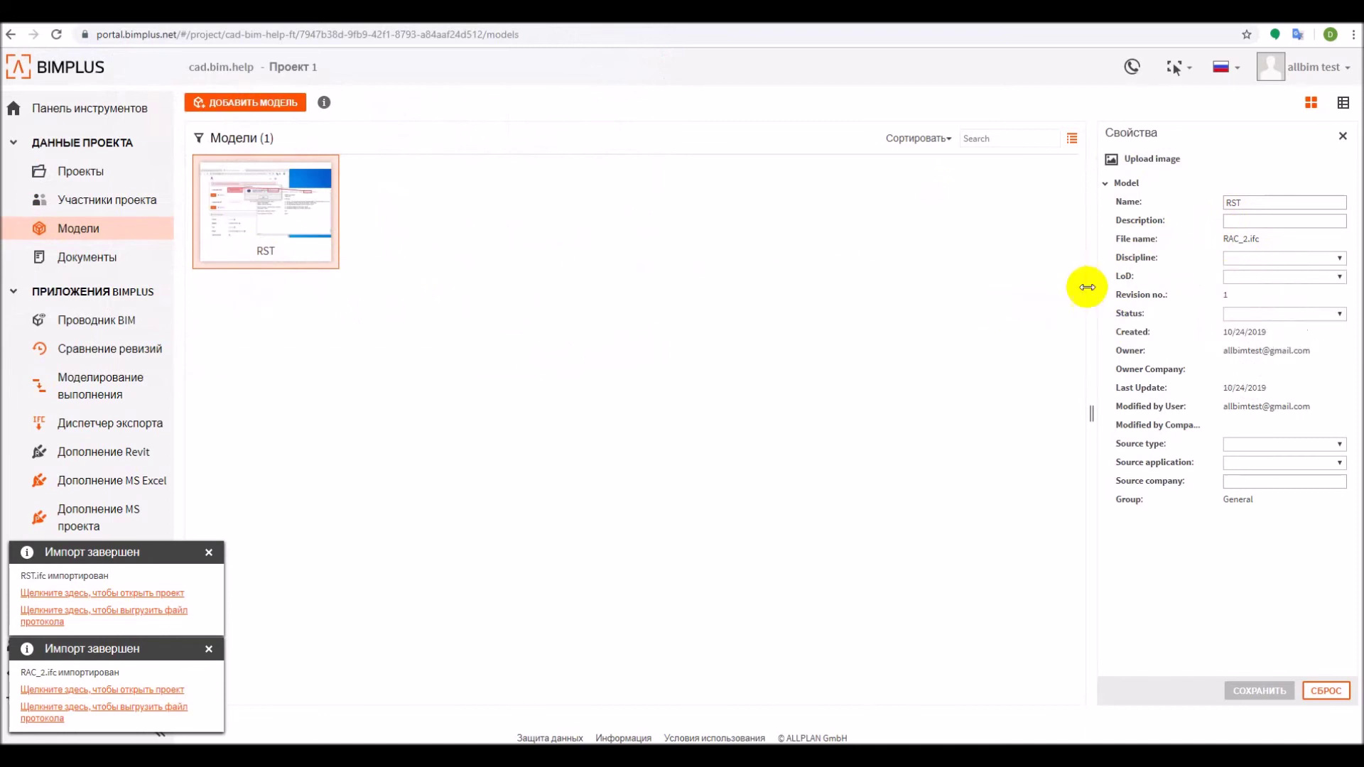
{"action": "left_click", "coordinate": [1269, 320]}
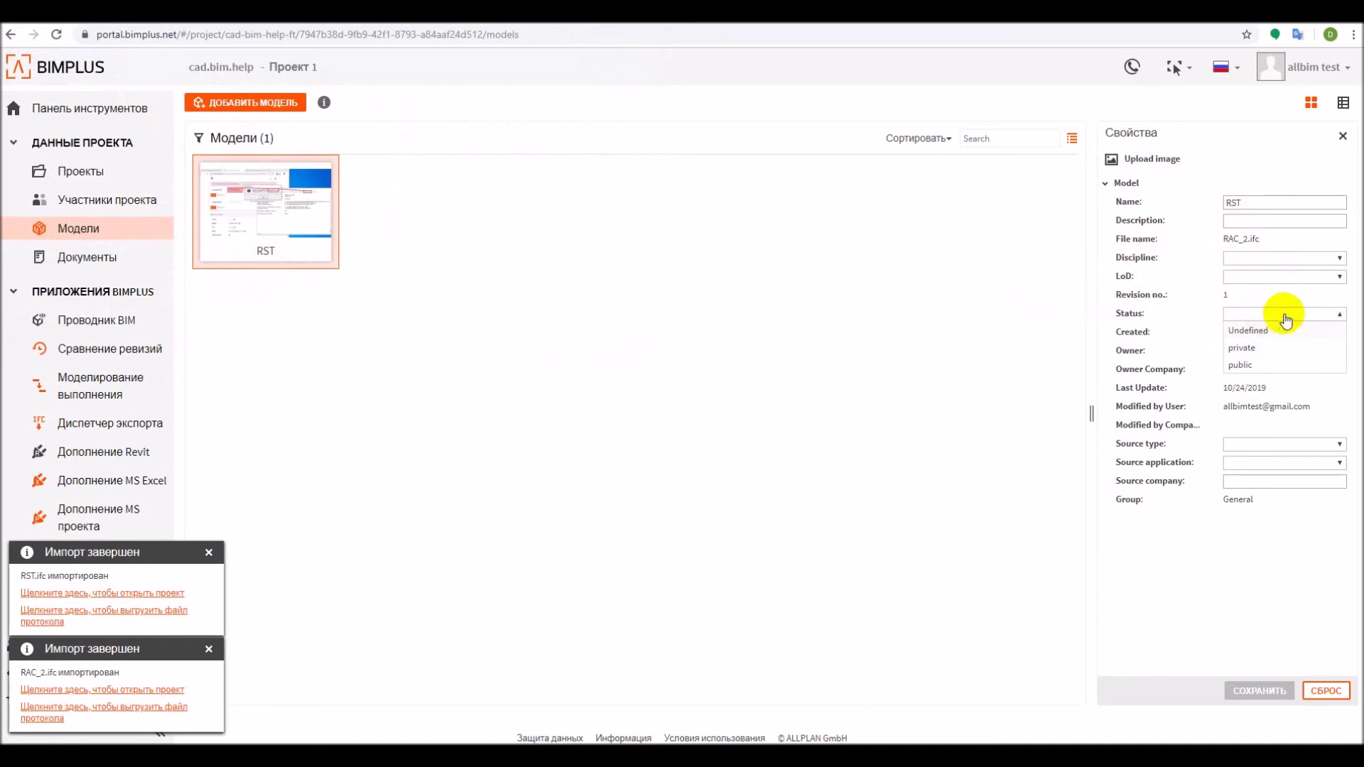
{"action": "left_click", "coordinate": [1051, 355]}
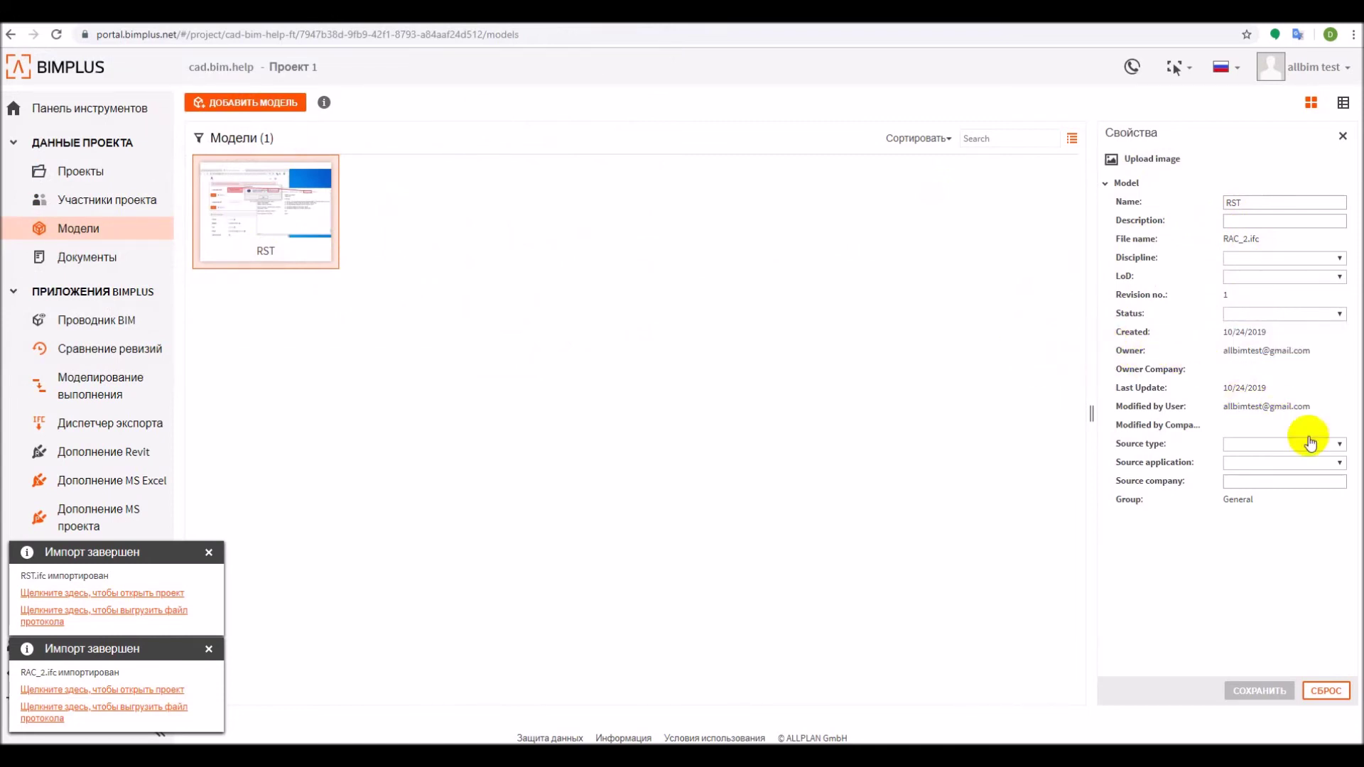
{"action": "left_click", "coordinate": [1307, 450]}
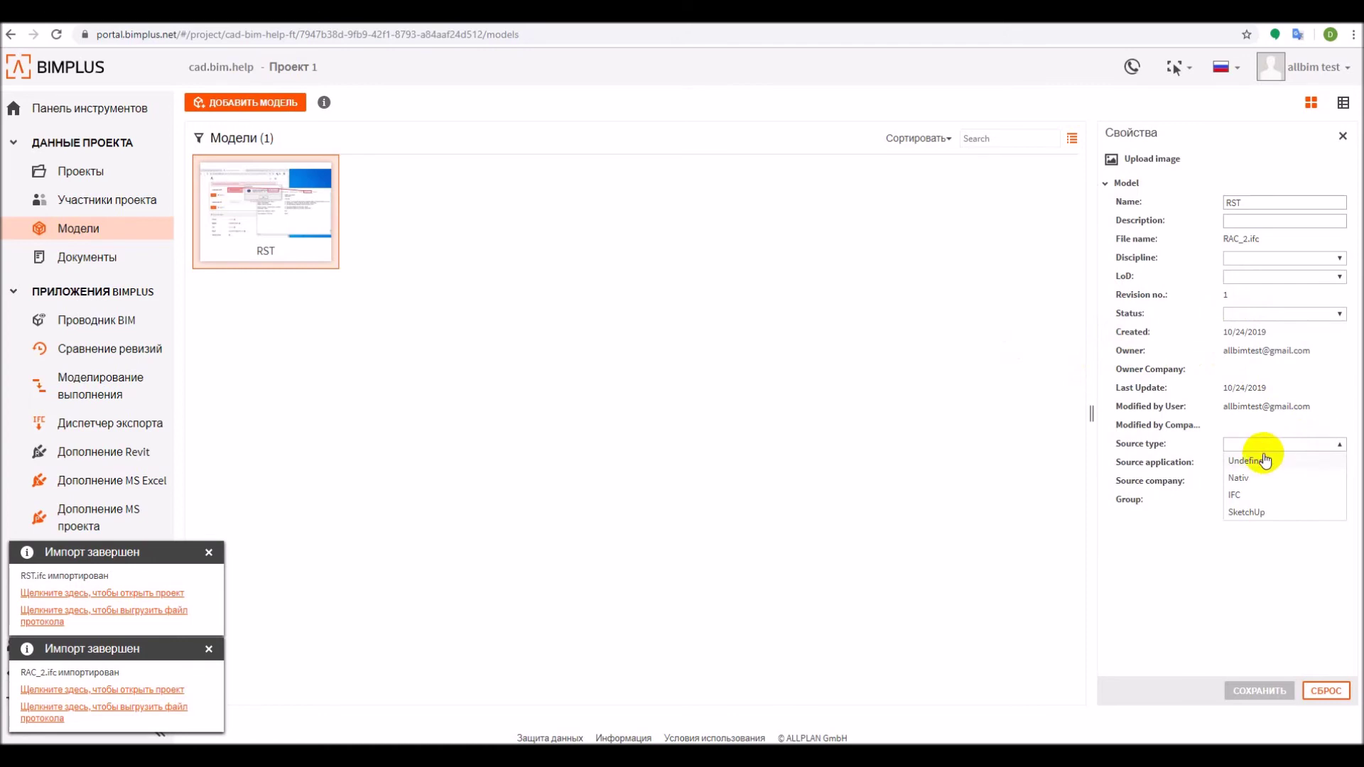
{"action": "left_click", "coordinate": [1039, 493]}
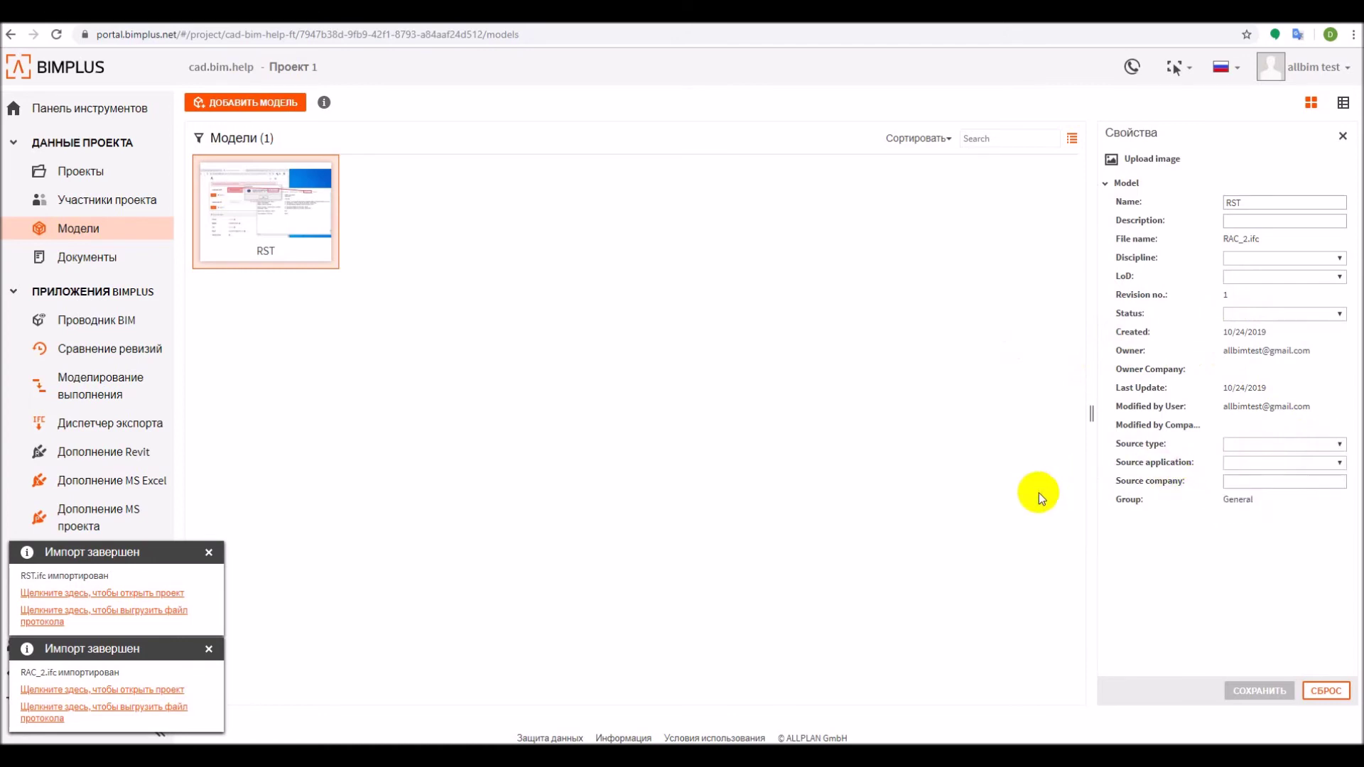
Step: Examine the available Source application options in the RST model's properties without choosing any
{"action": "left_click", "coordinate": [1249, 469]}
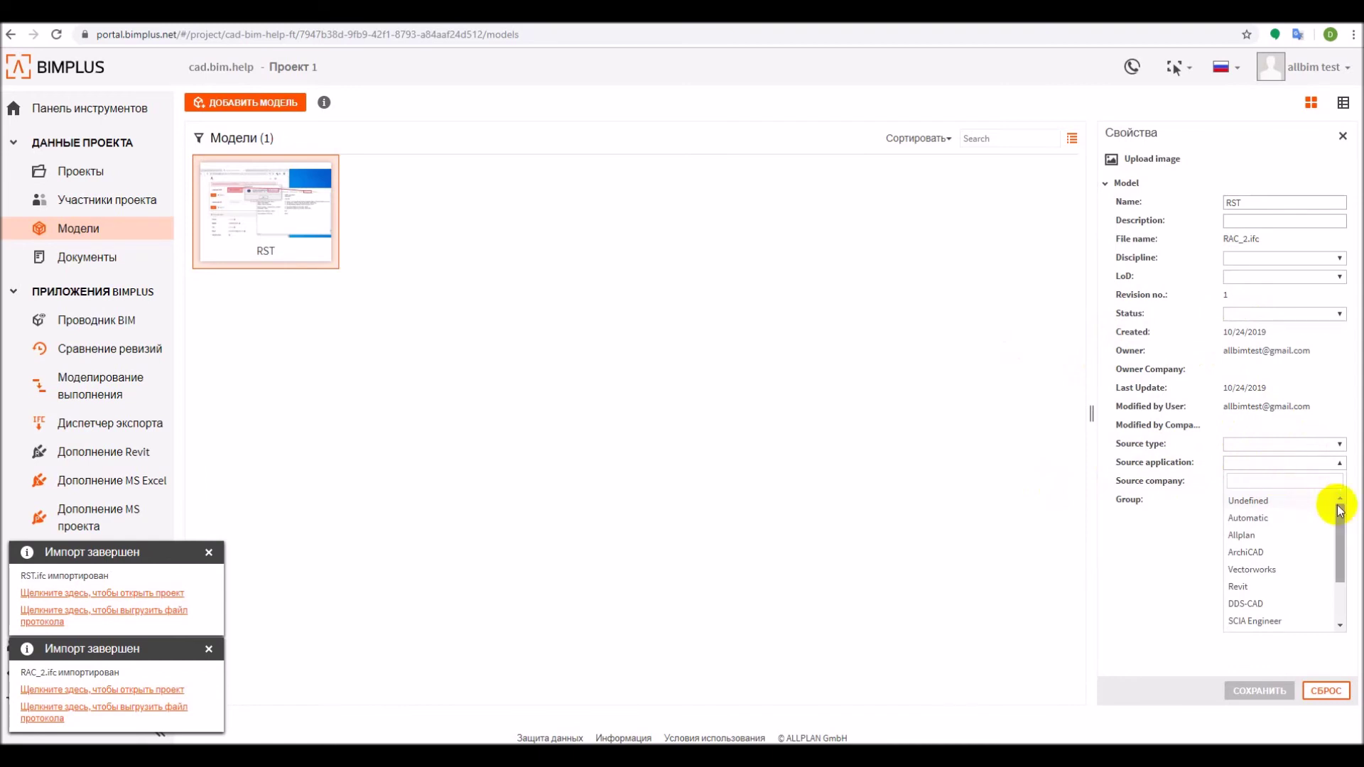
{"action": "left_click_drag", "start_coordinate": [1340, 512], "coordinate": [1294, 488]}
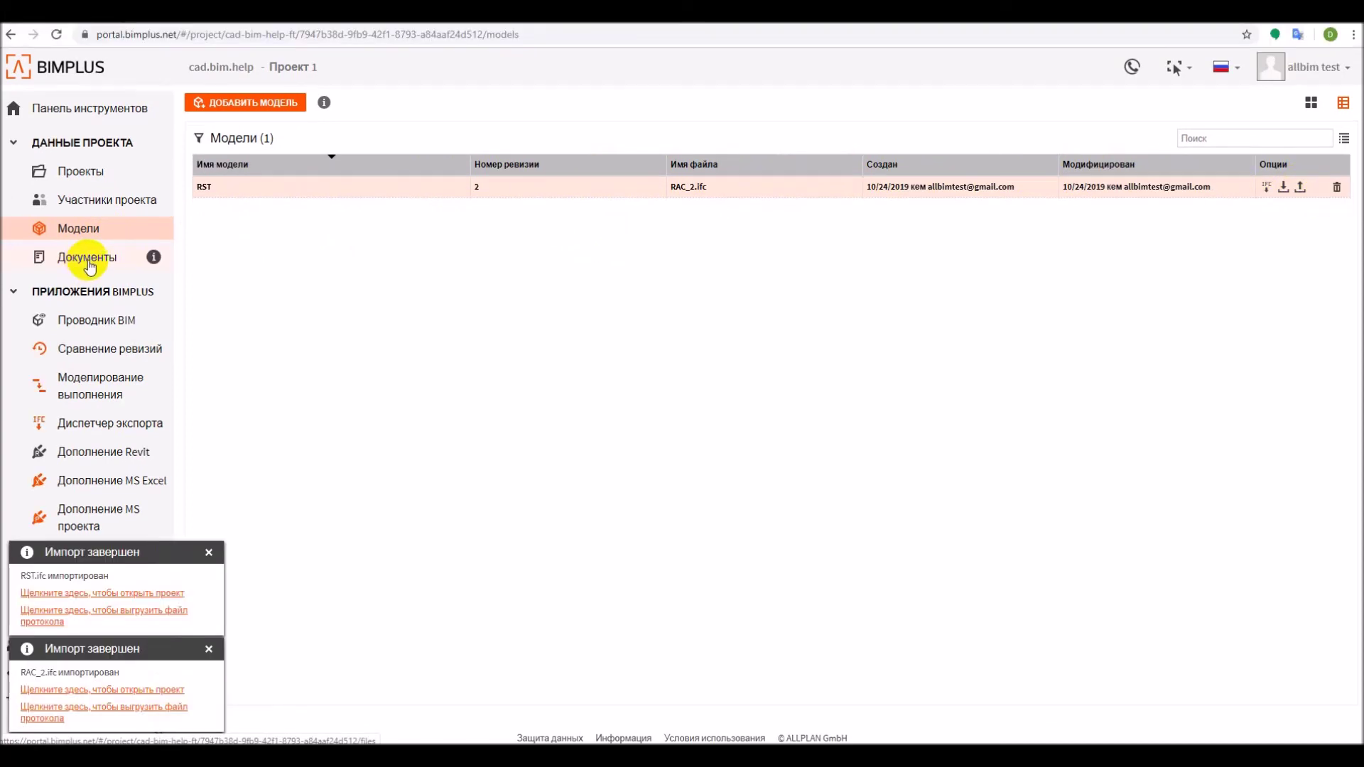
Step: Open the project's documents and upload RAC_basic_sample_project.ifc.log as a new document
{"action": "left_click", "coordinate": [90, 266]}
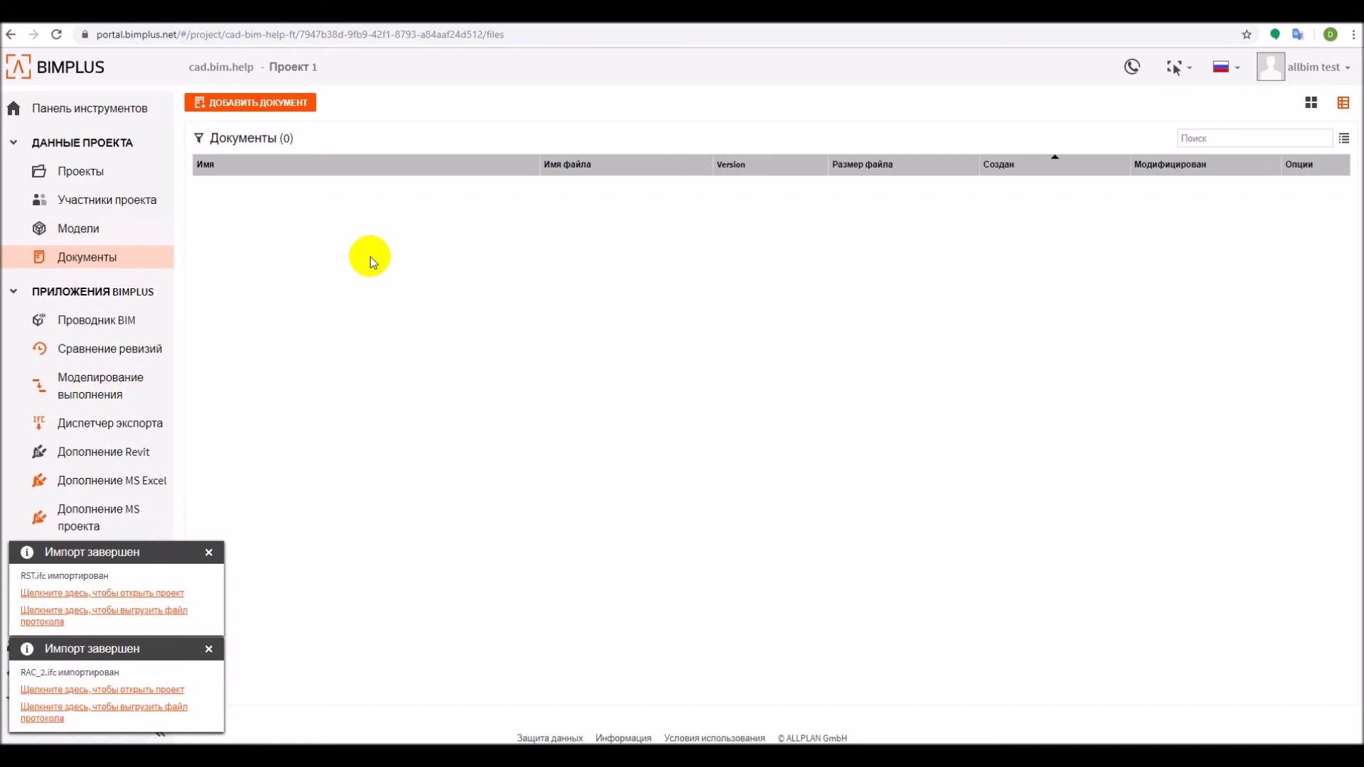
{"action": "left_click", "coordinate": [296, 105]}
{"action": "left_click", "coordinate": [476, 221]}
{"action": "scroll", "coordinate": [493, 245], "scroll_direction": "down", "scroll_amount": 1}
{"action": "left_click", "coordinate": [486, 282]}
{"action": "left_click", "coordinate": [551, 360]}
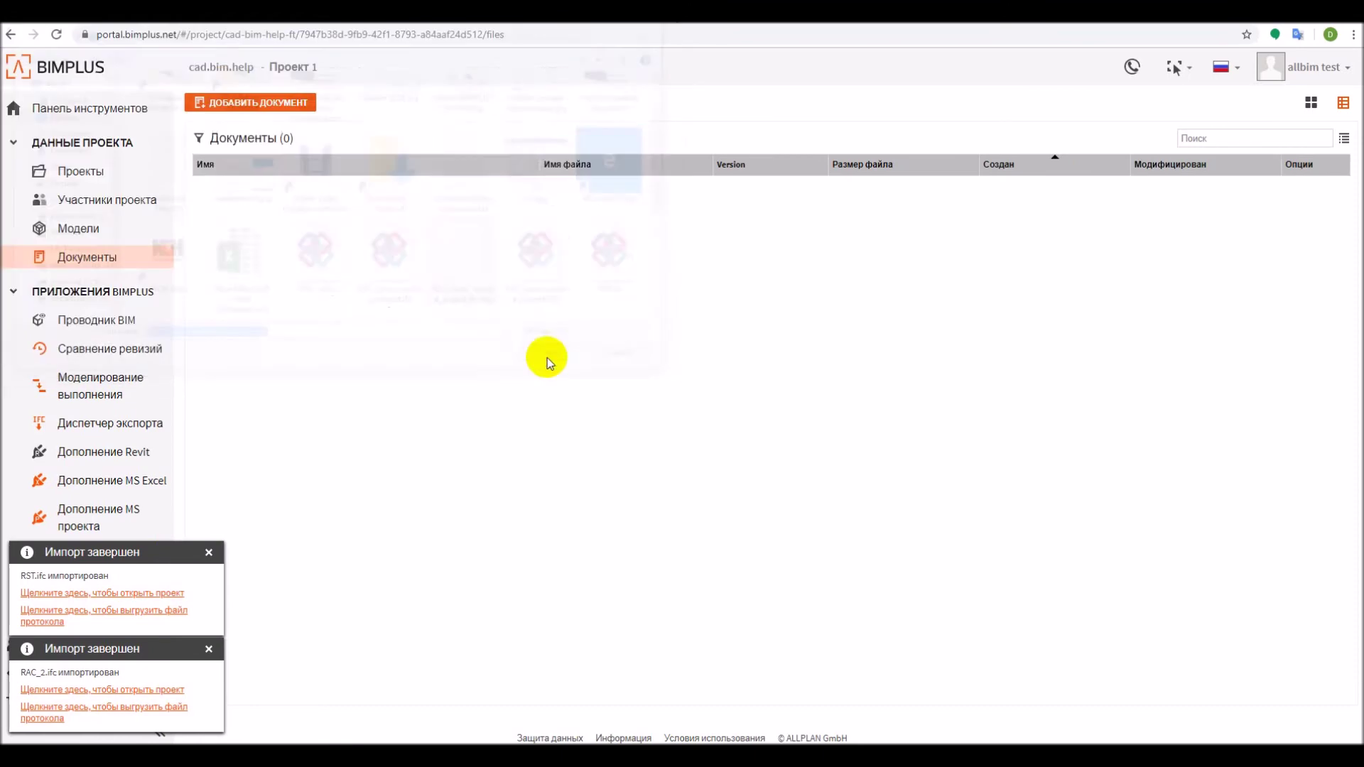
{"action": "left_click", "coordinate": [812, 440]}
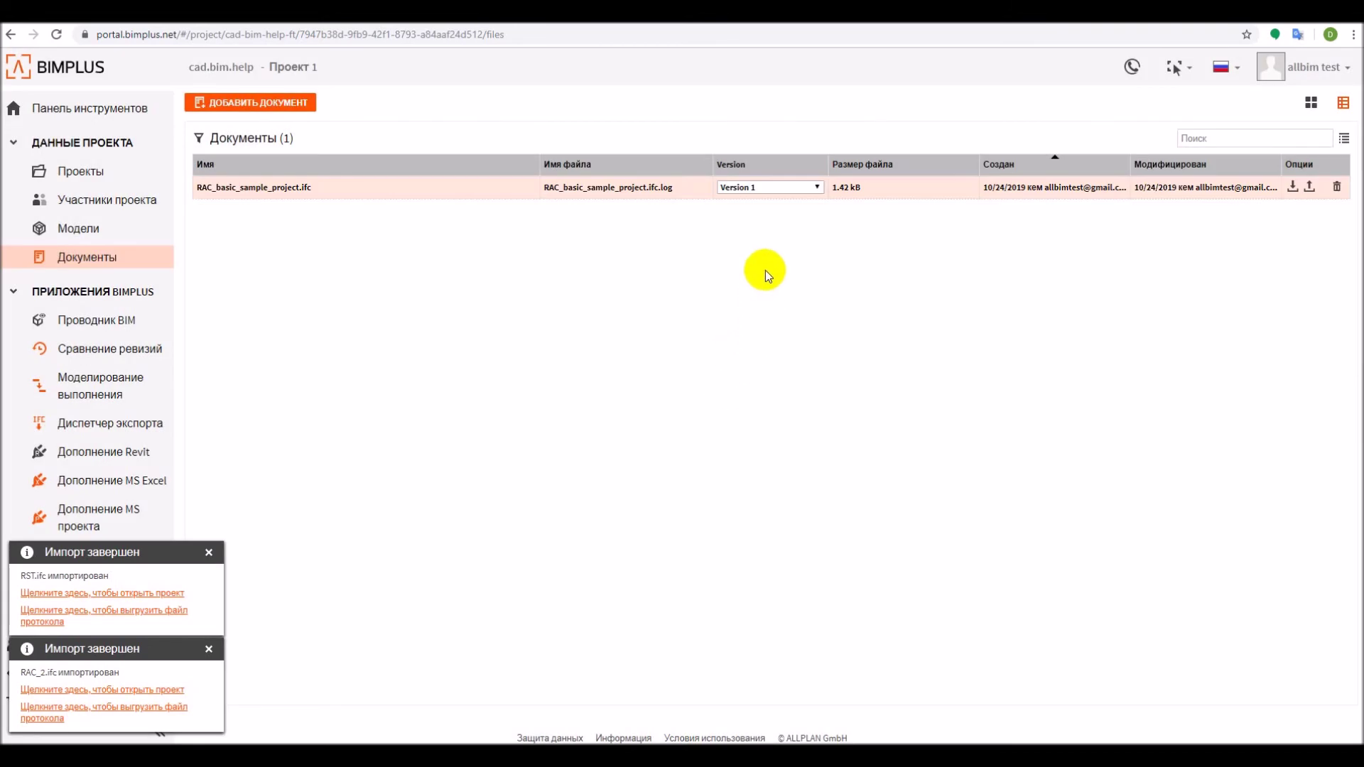
Step: Add Allplan 2015.jpg to the project as a second document
{"action": "left_click", "coordinate": [270, 106]}
{"action": "left_click", "coordinate": [402, 132]}
{"action": "left_click", "coordinate": [561, 360]}
{"action": "left_click", "coordinate": [788, 429]}
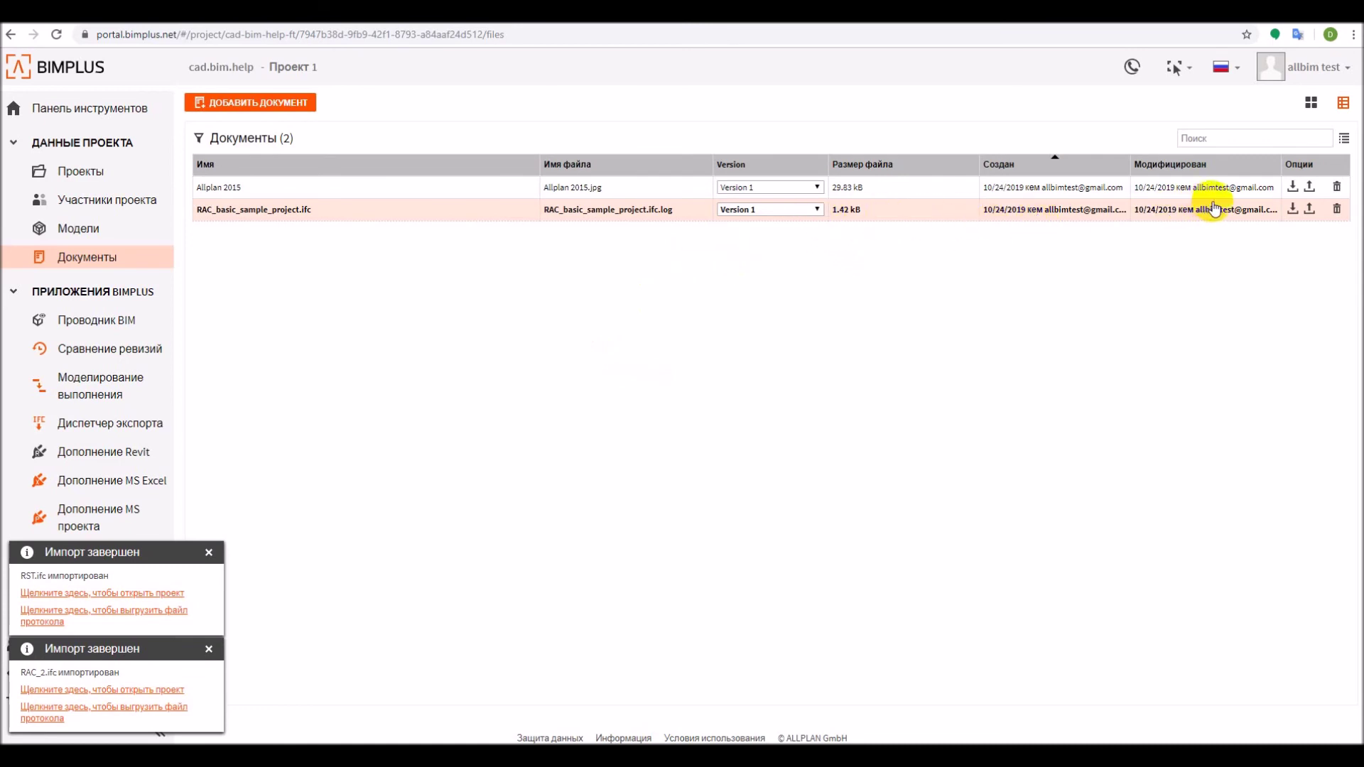
Step: Upload lic.jpg to the RAC_basic_sample_project.ifc document as a new revision (2)
{"action": "left_click", "coordinate": [1310, 209]}
{"action": "left_click", "coordinate": [543, 206]}
{"action": "left_click", "coordinate": [560, 360]}
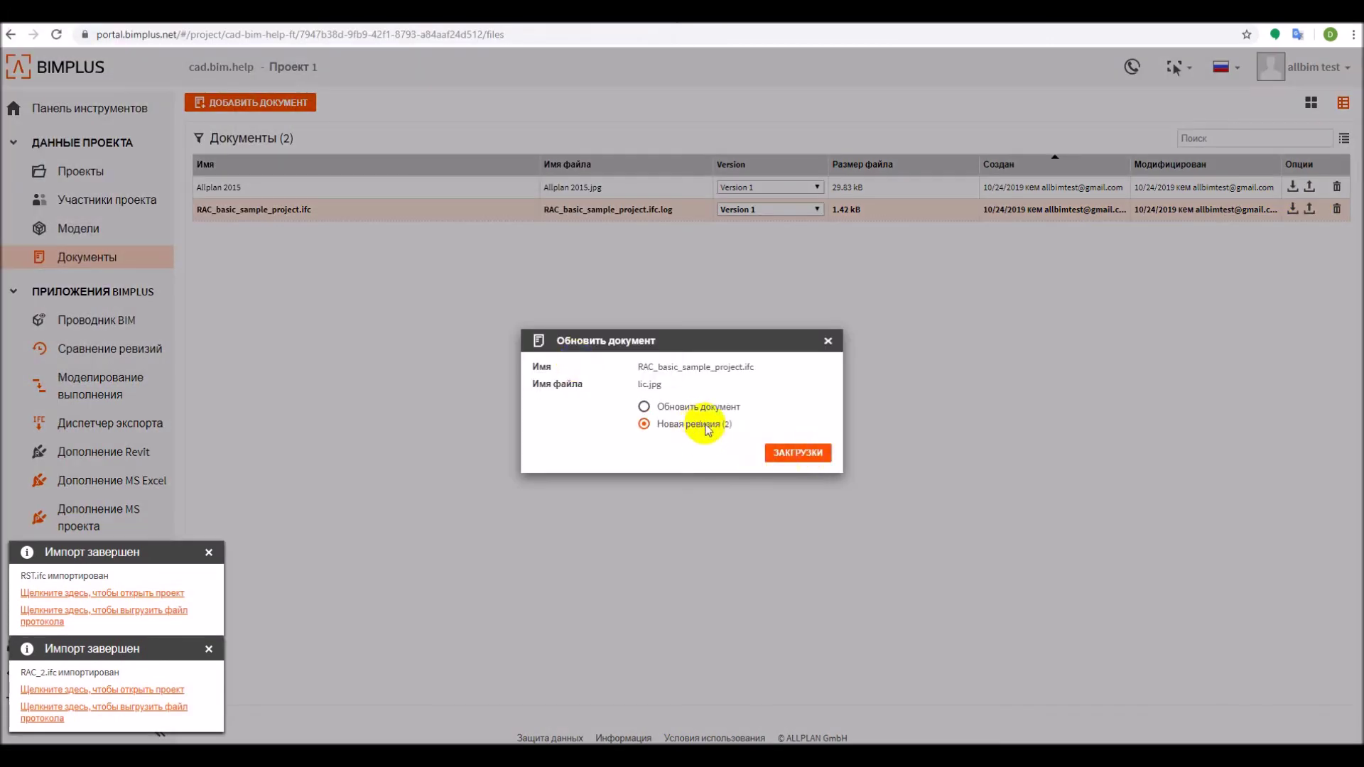
{"action": "left_click", "coordinate": [800, 453]}
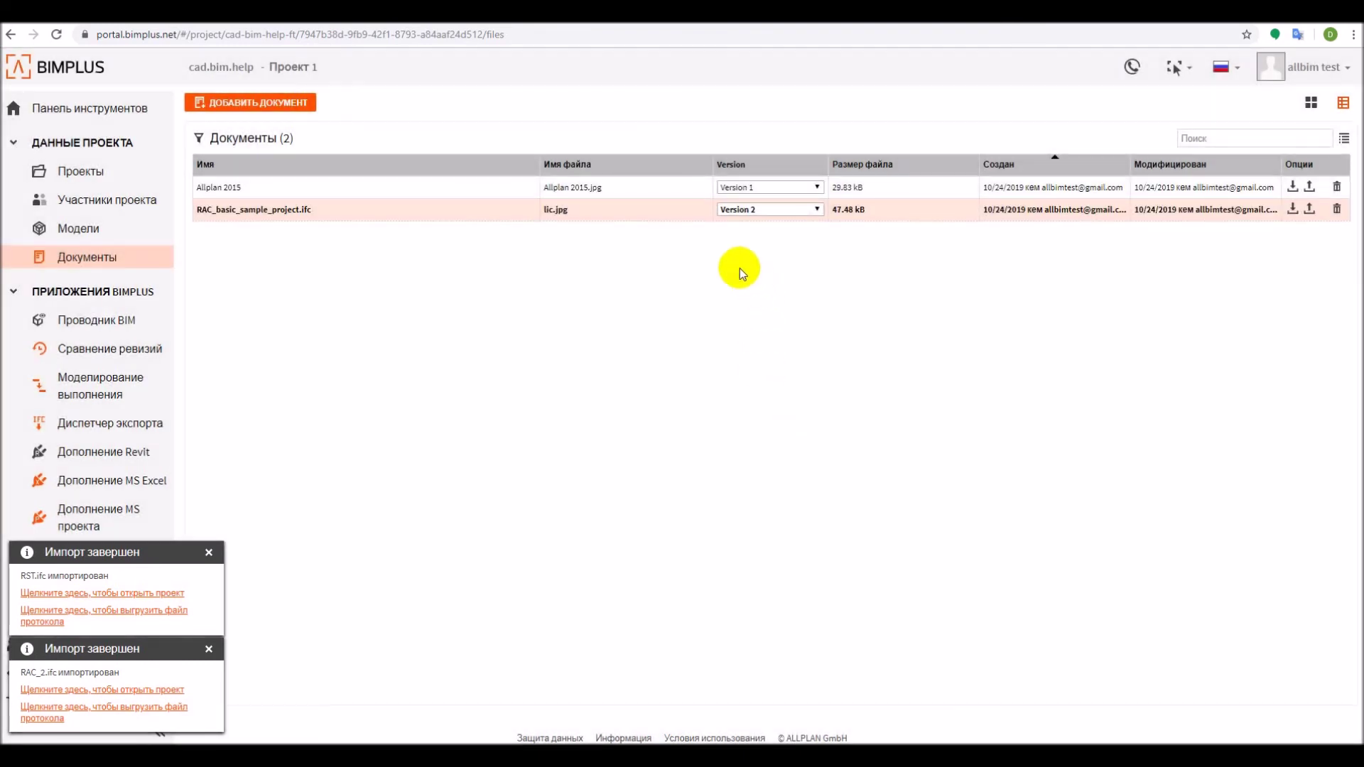
Step: Switch the RAC_basic_sample_project.ifc document between Version 1 and Version 2 to compare their files, ending on Version 2
{"action": "left_click", "coordinate": [817, 209]}
{"action": "left_click", "coordinate": [817, 221]}
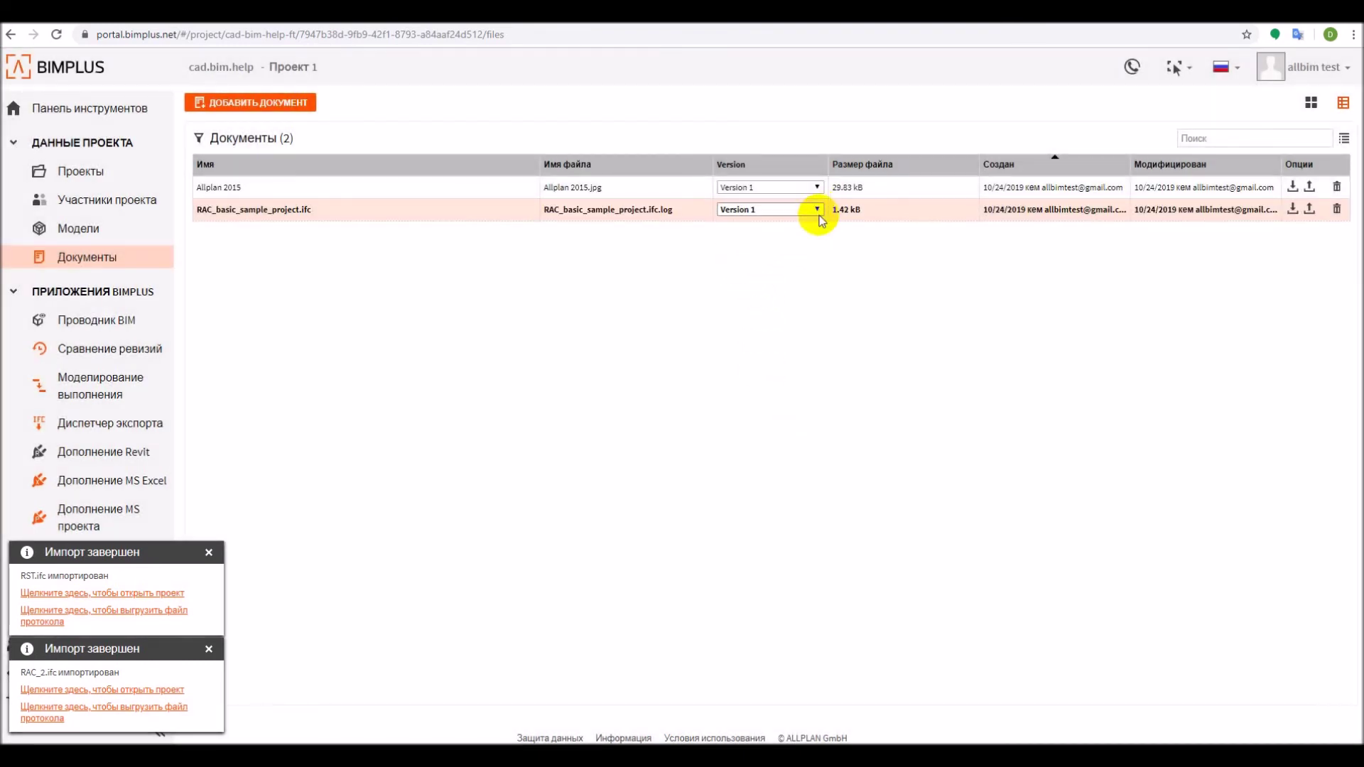
{"action": "left_click", "coordinate": [817, 208]}
{"action": "left_click", "coordinate": [817, 232]}
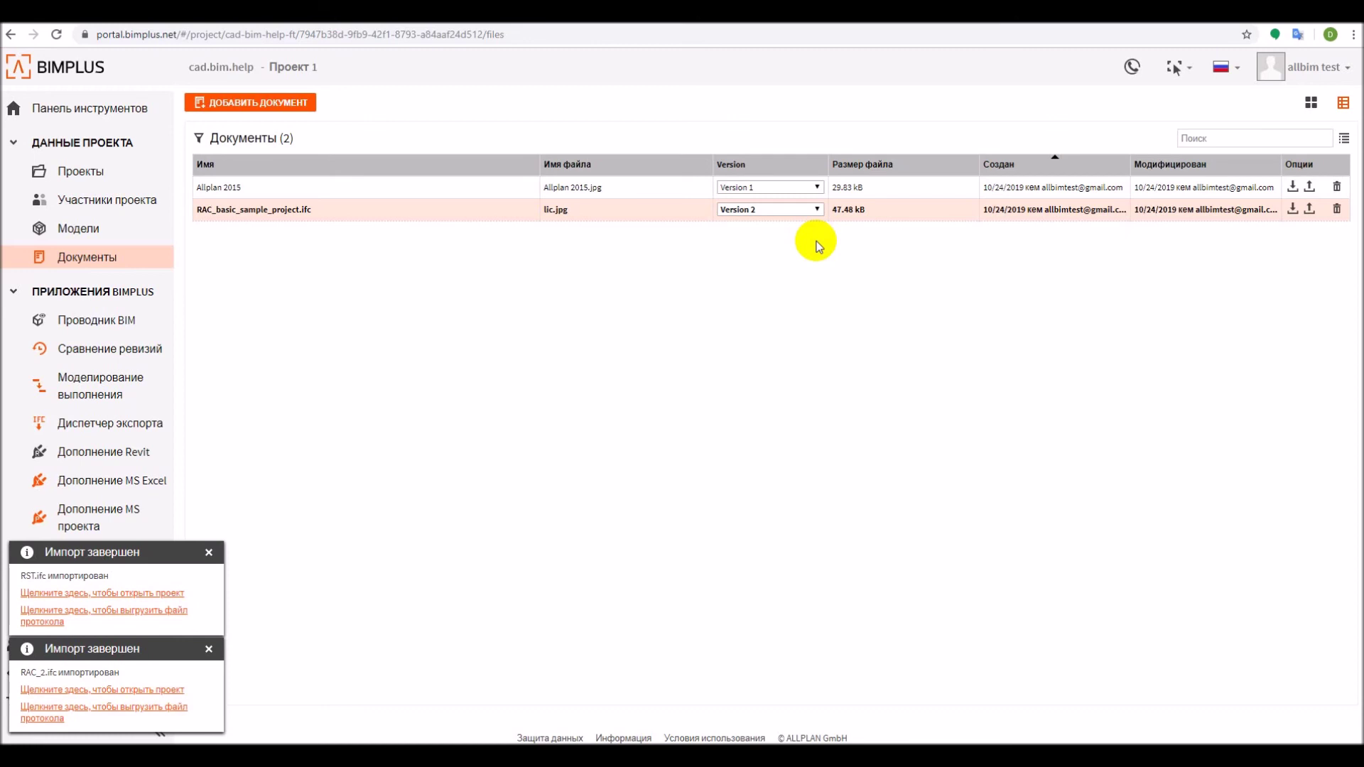
{"action": "left_click", "coordinate": [817, 209]}
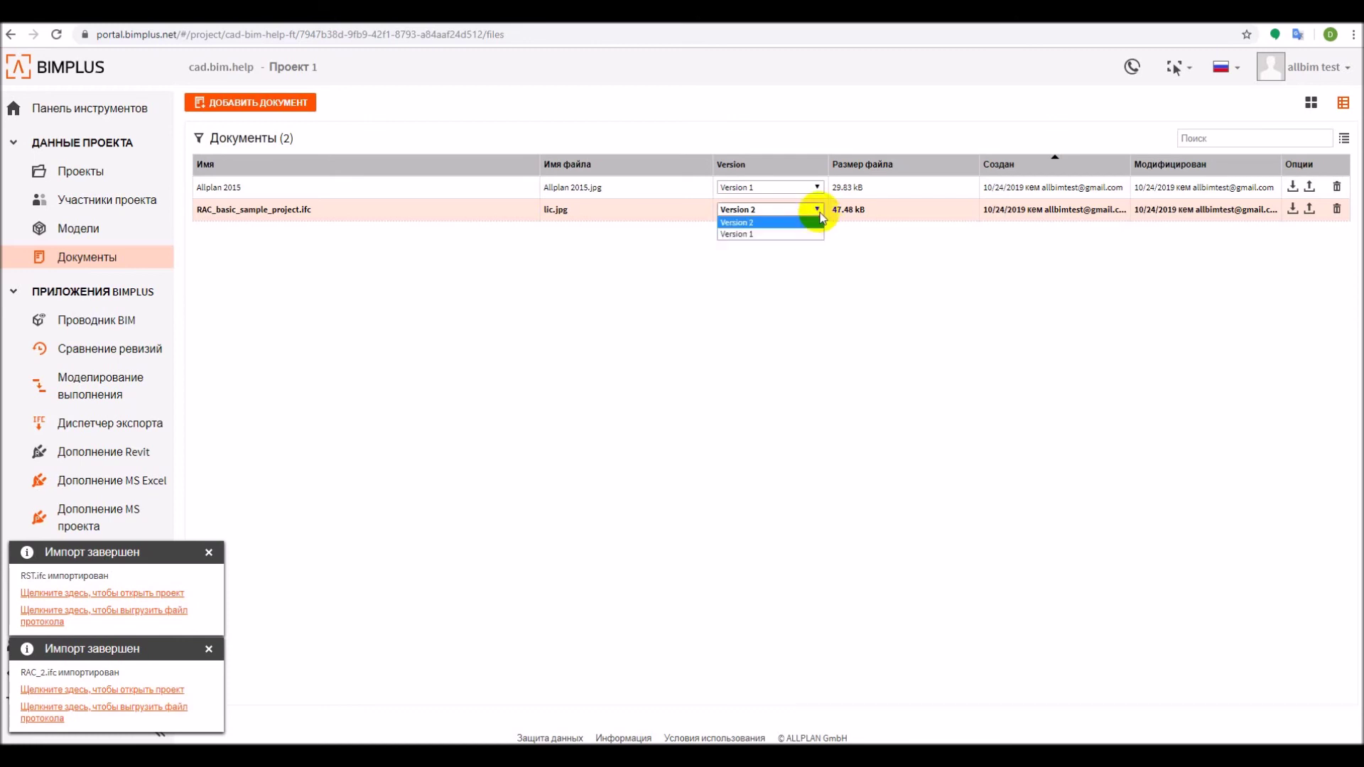
{"action": "left_click", "coordinate": [815, 235]}
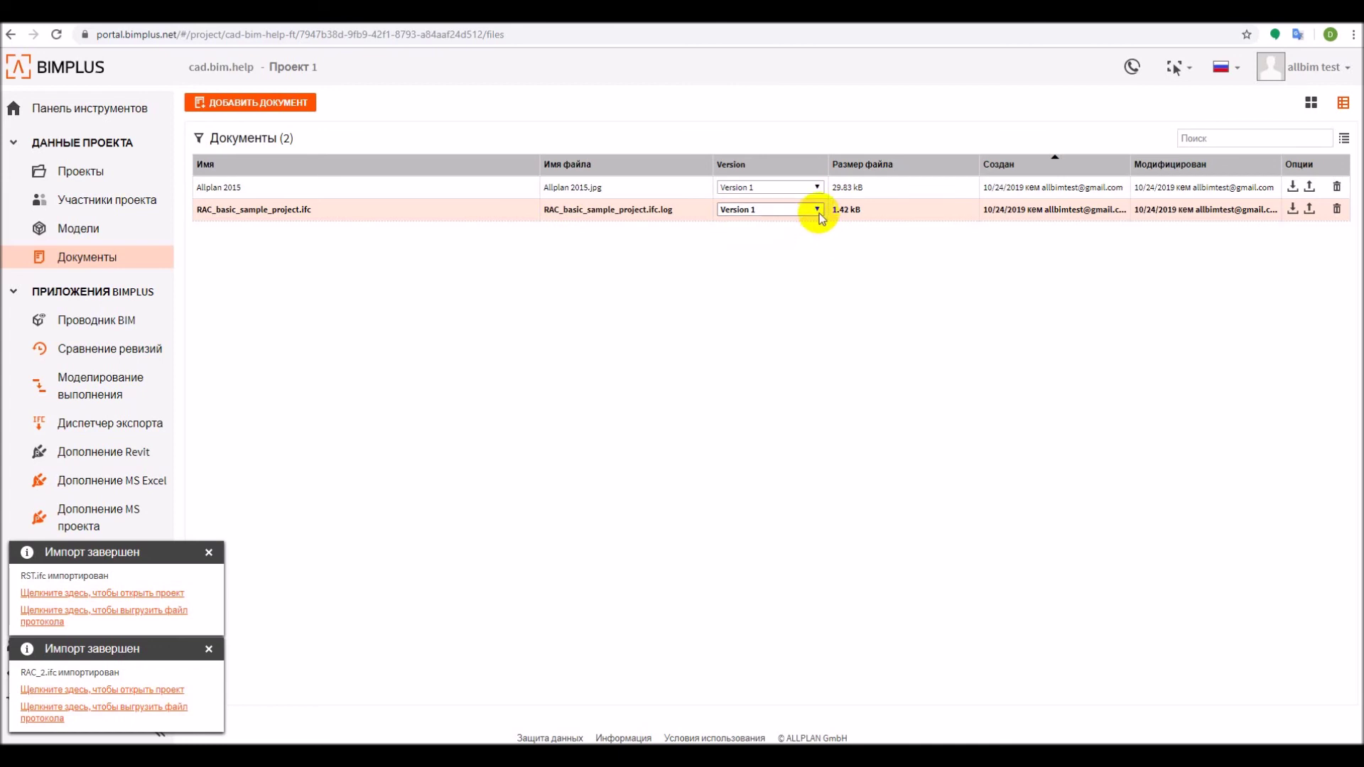
{"action": "left_click", "coordinate": [818, 210]}
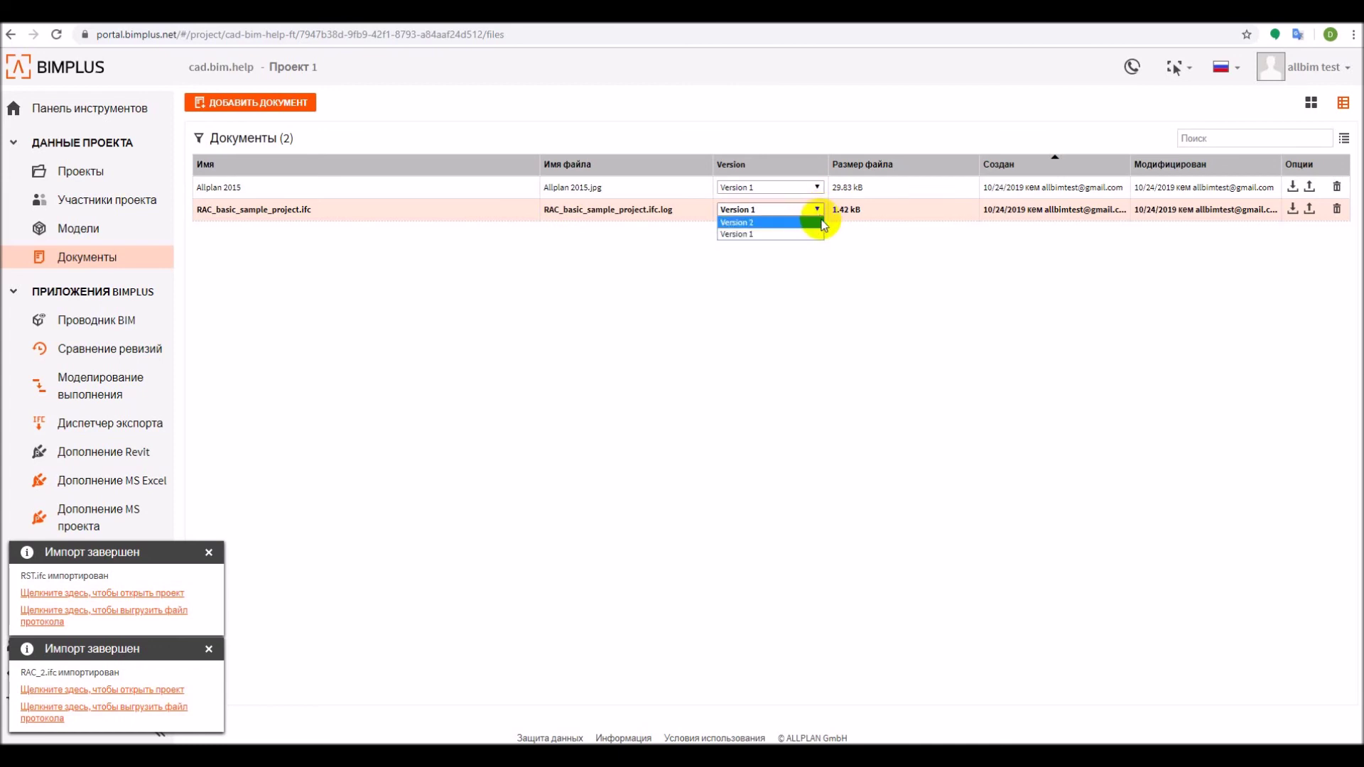
{"action": "left_click", "coordinate": [817, 223]}
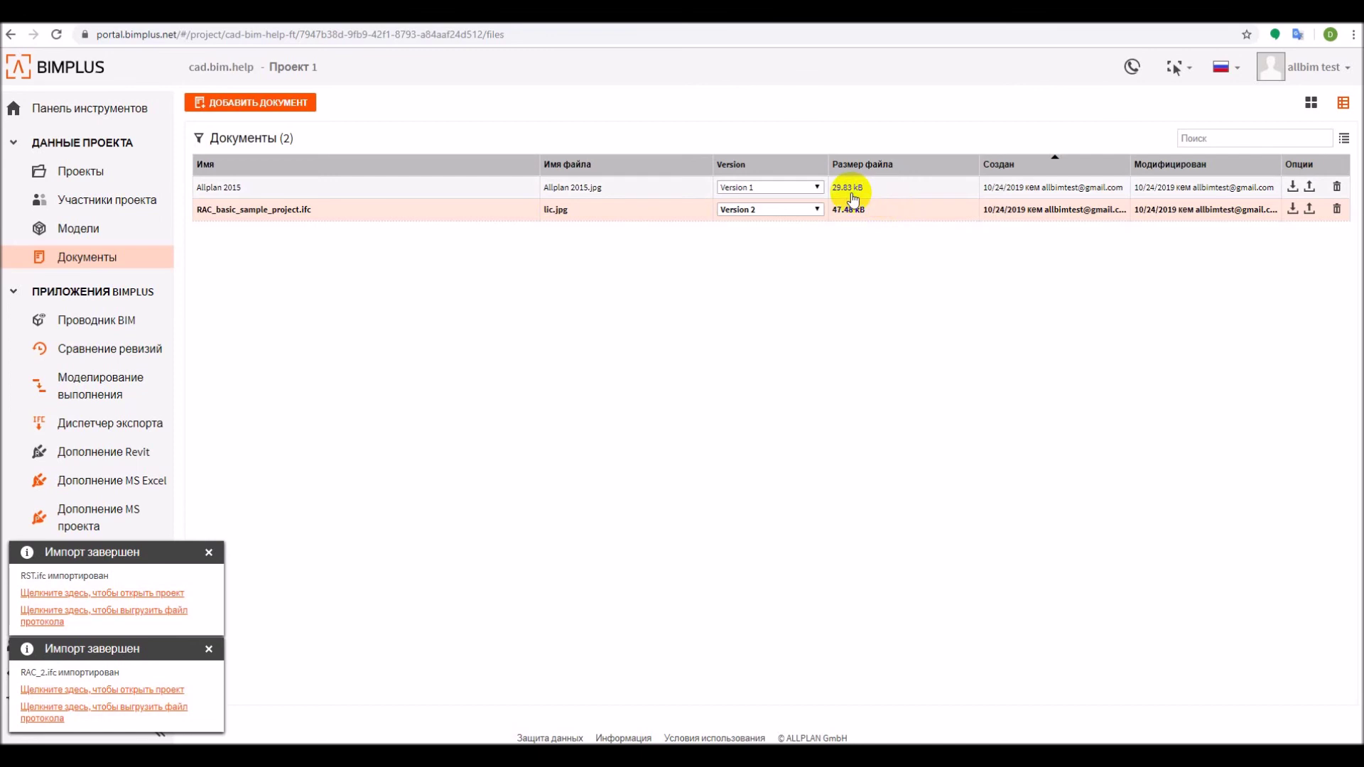
Step: In the Allplan 2015 document's properties, set Folder to Drawings, Type to Model and Status to public, and save them
{"action": "left_click", "coordinate": [449, 187]}
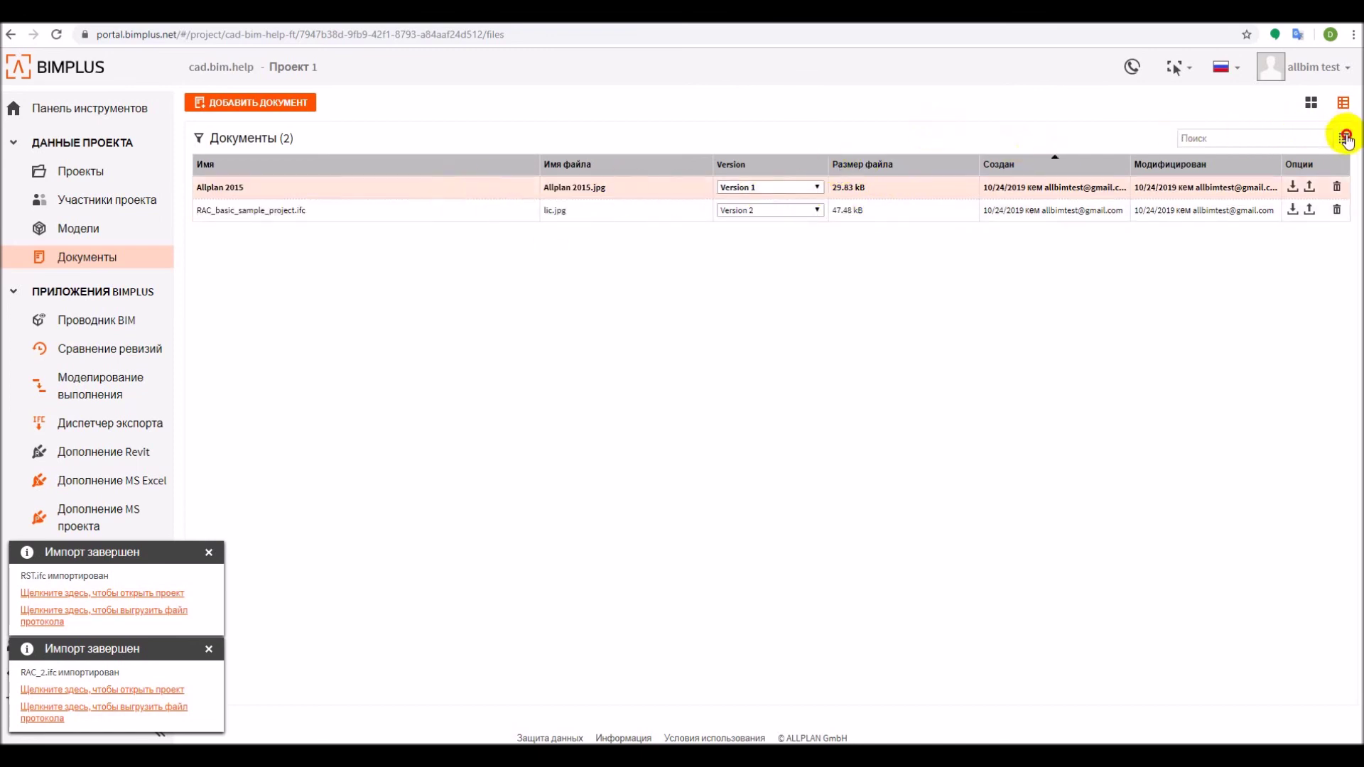
{"action": "left_click", "coordinate": [1347, 139]}
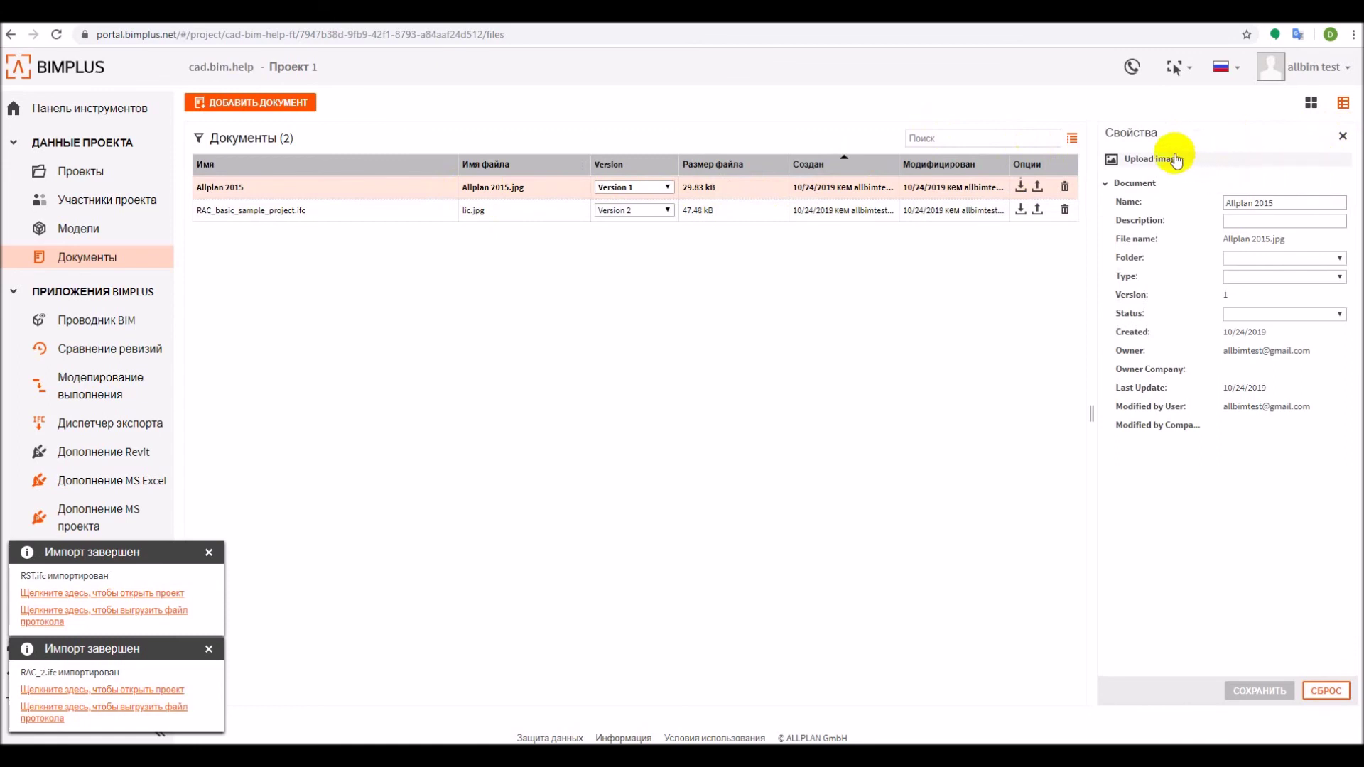
{"action": "left_click", "coordinate": [1274, 259]}
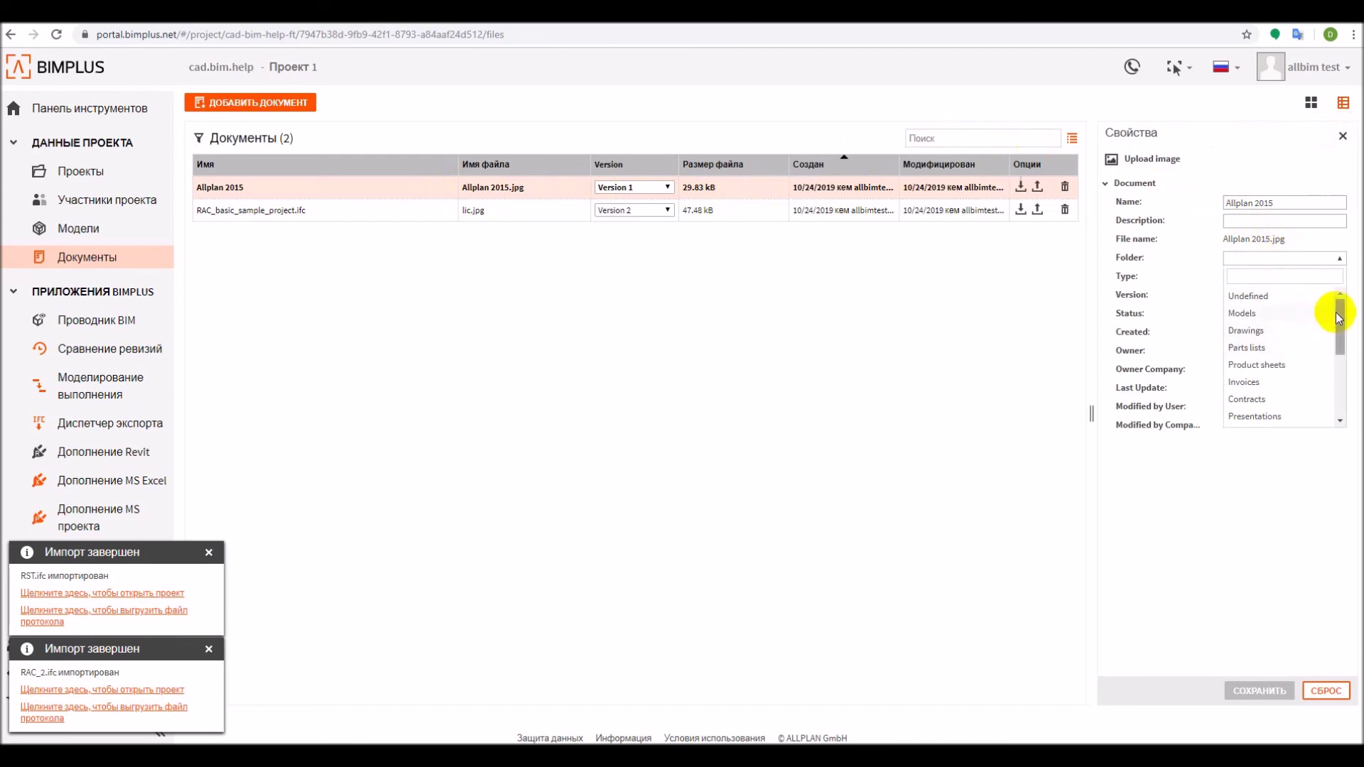
{"action": "scroll", "coordinate": [1336, 324], "scroll_direction": "down", "scroll_amount": 1}
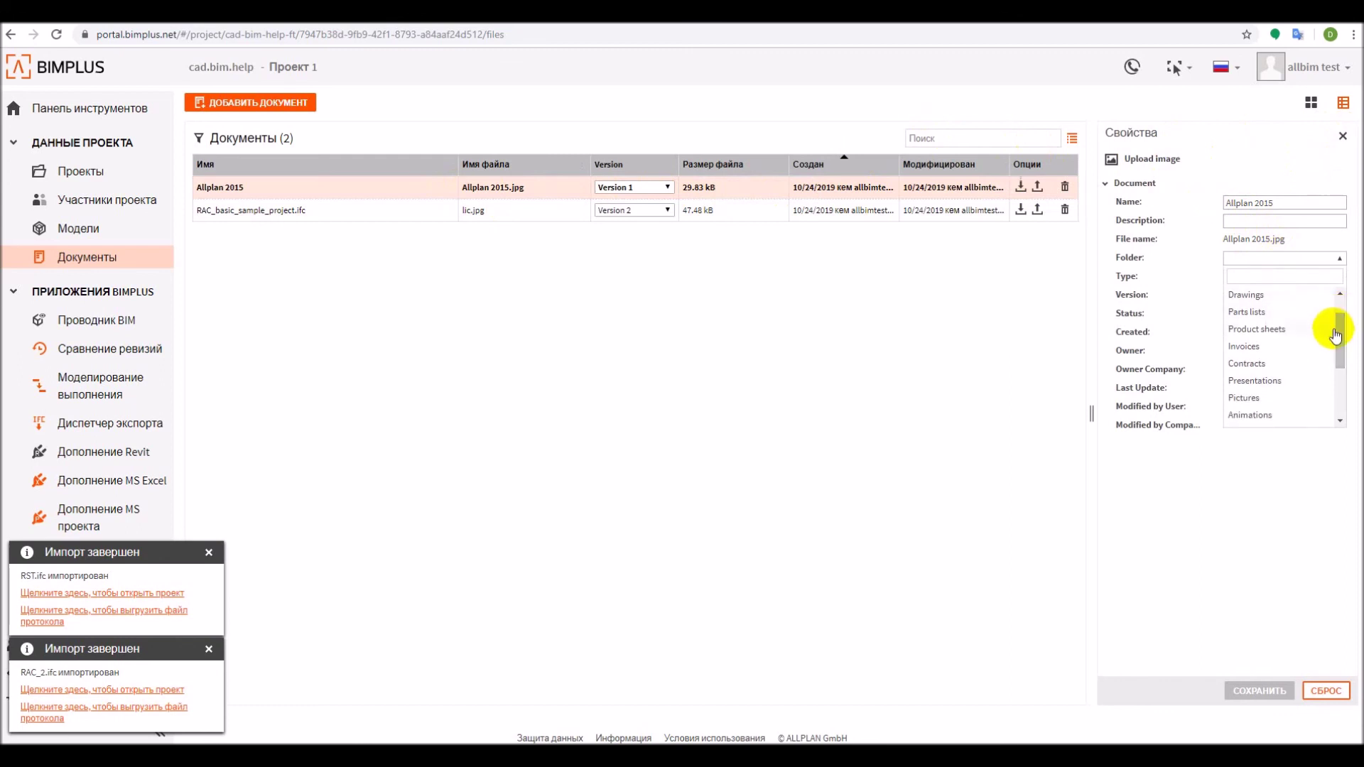
{"action": "left_click", "coordinate": [1272, 297]}
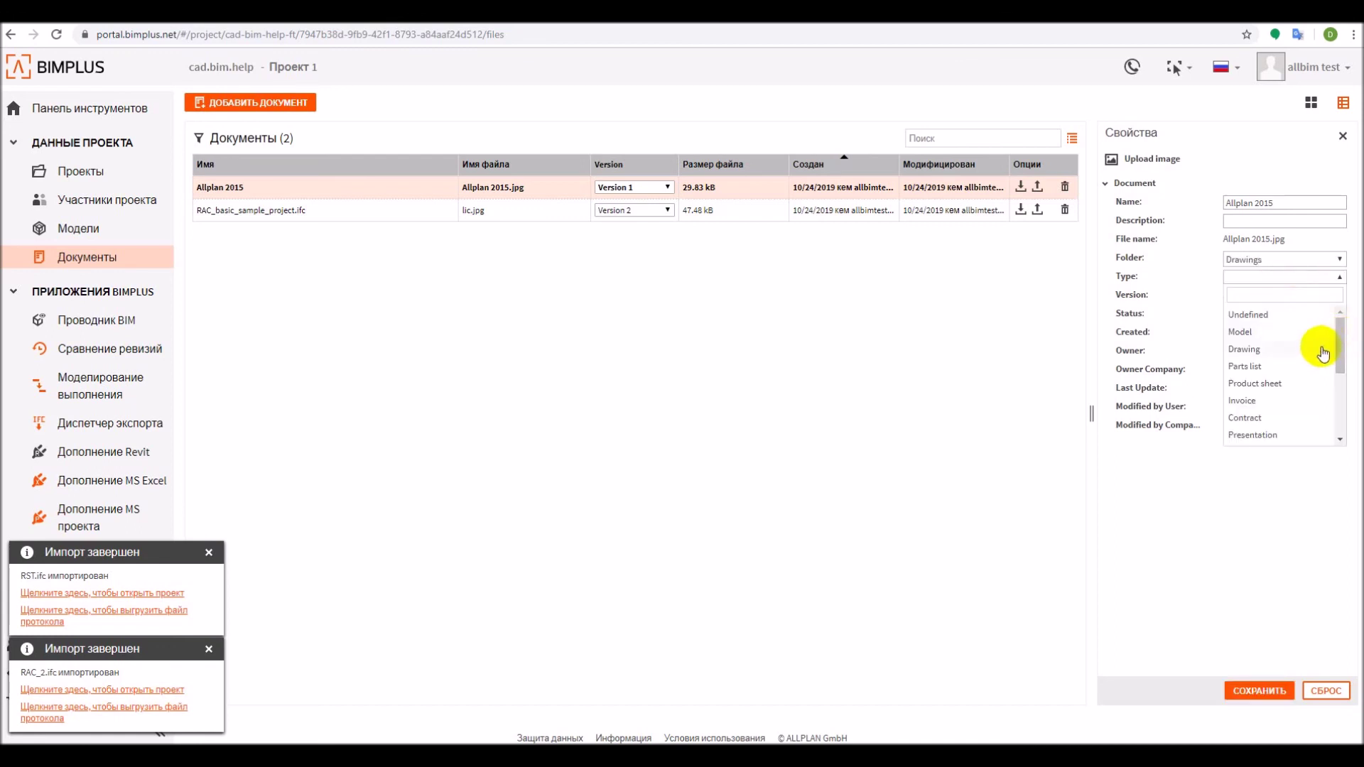
{"action": "left_click", "coordinate": [1279, 332]}
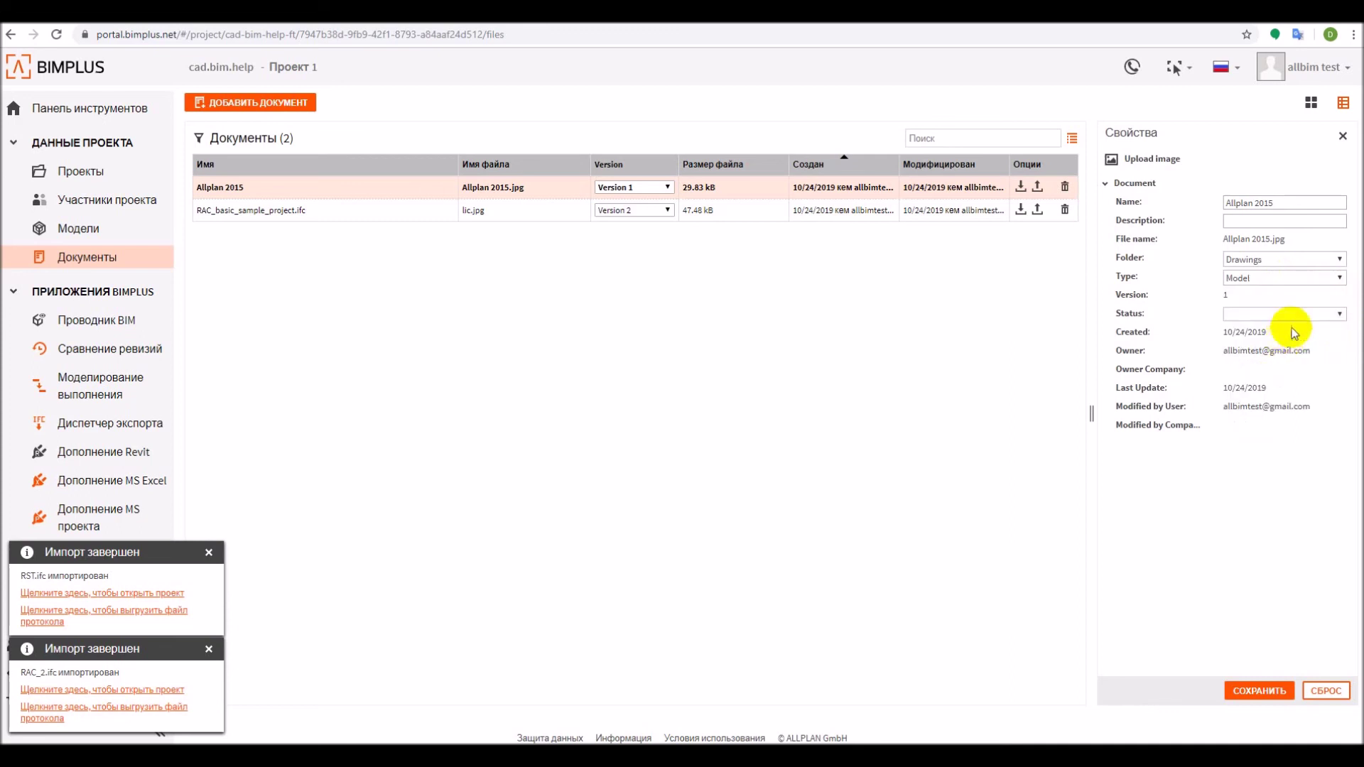
{"action": "left_click", "coordinate": [1311, 318]}
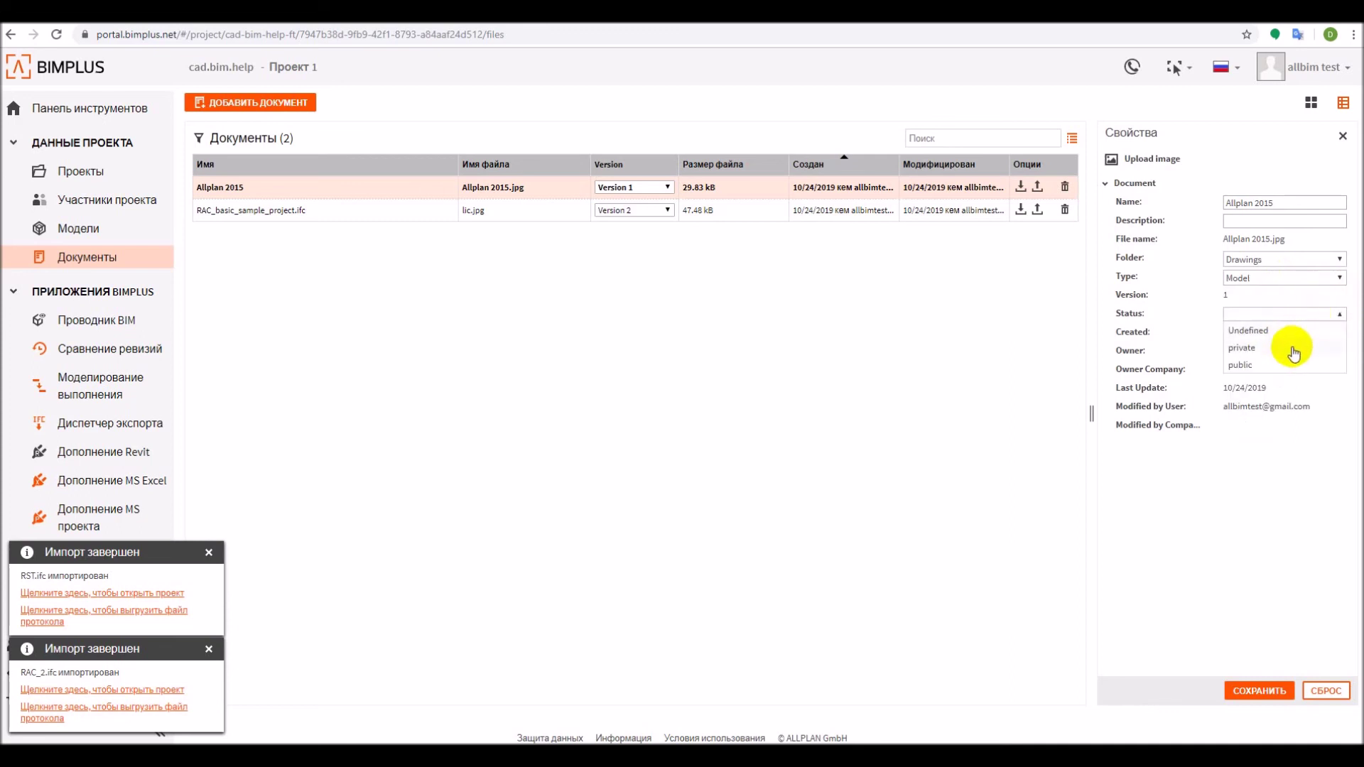
{"action": "left_click", "coordinate": [1283, 365]}
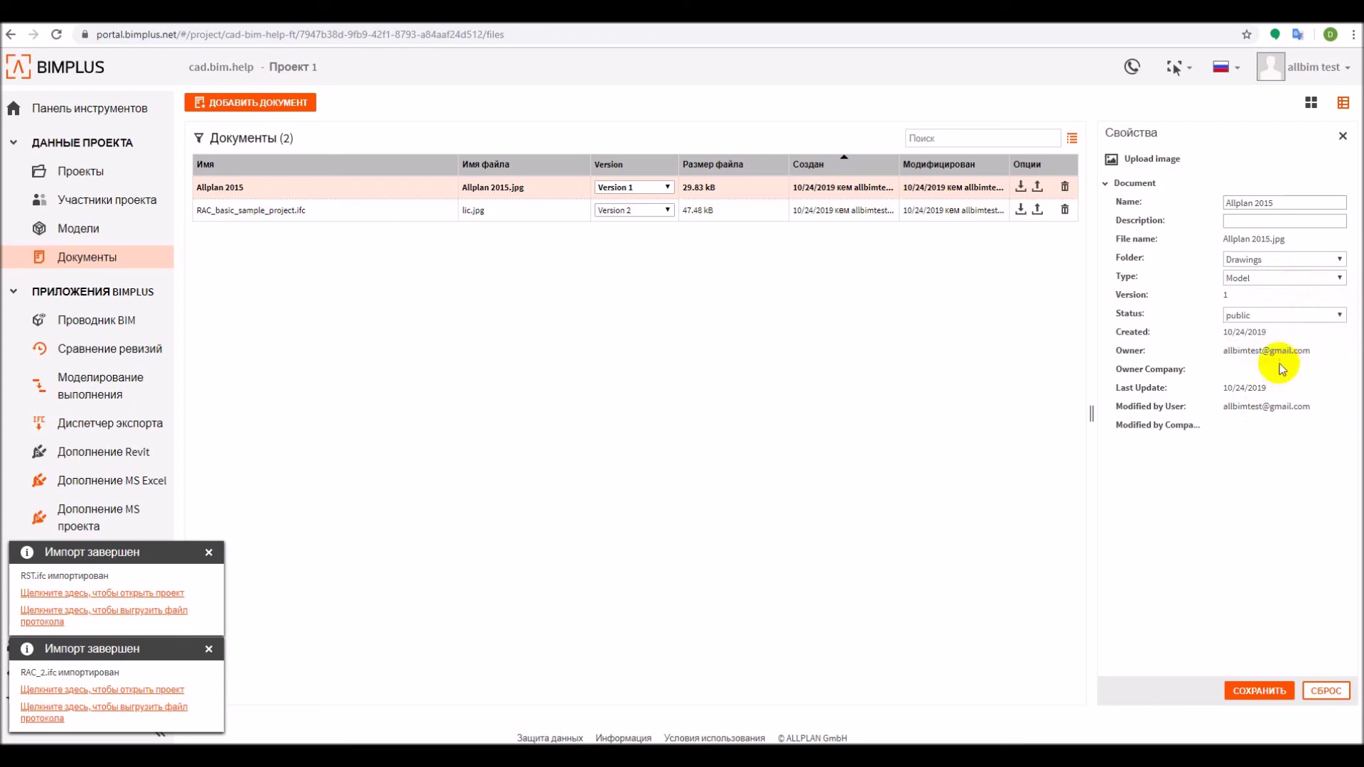
{"action": "left_click", "coordinate": [1255, 687]}
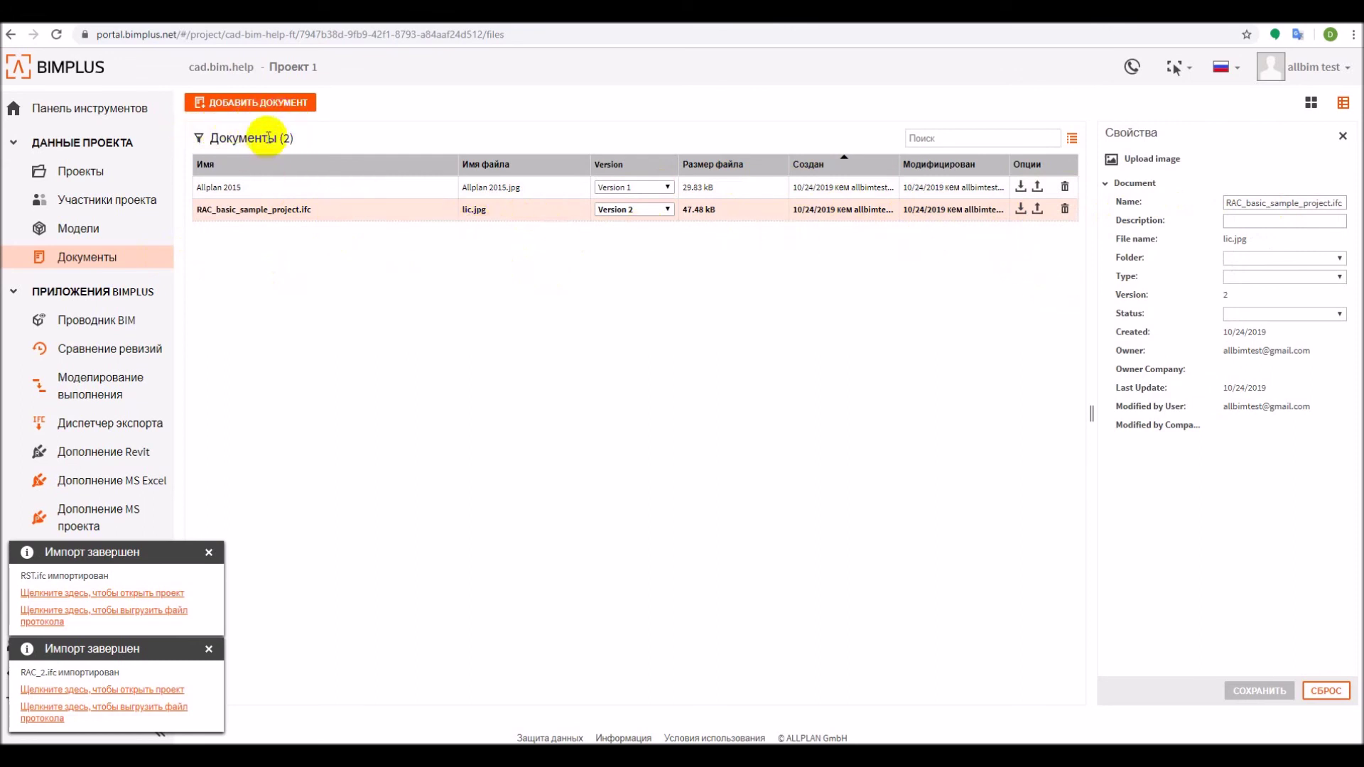
Step: Show the navigation of documents grouped by document type, and expand and collapse its Model group
{"action": "left_click", "coordinate": [201, 140]}
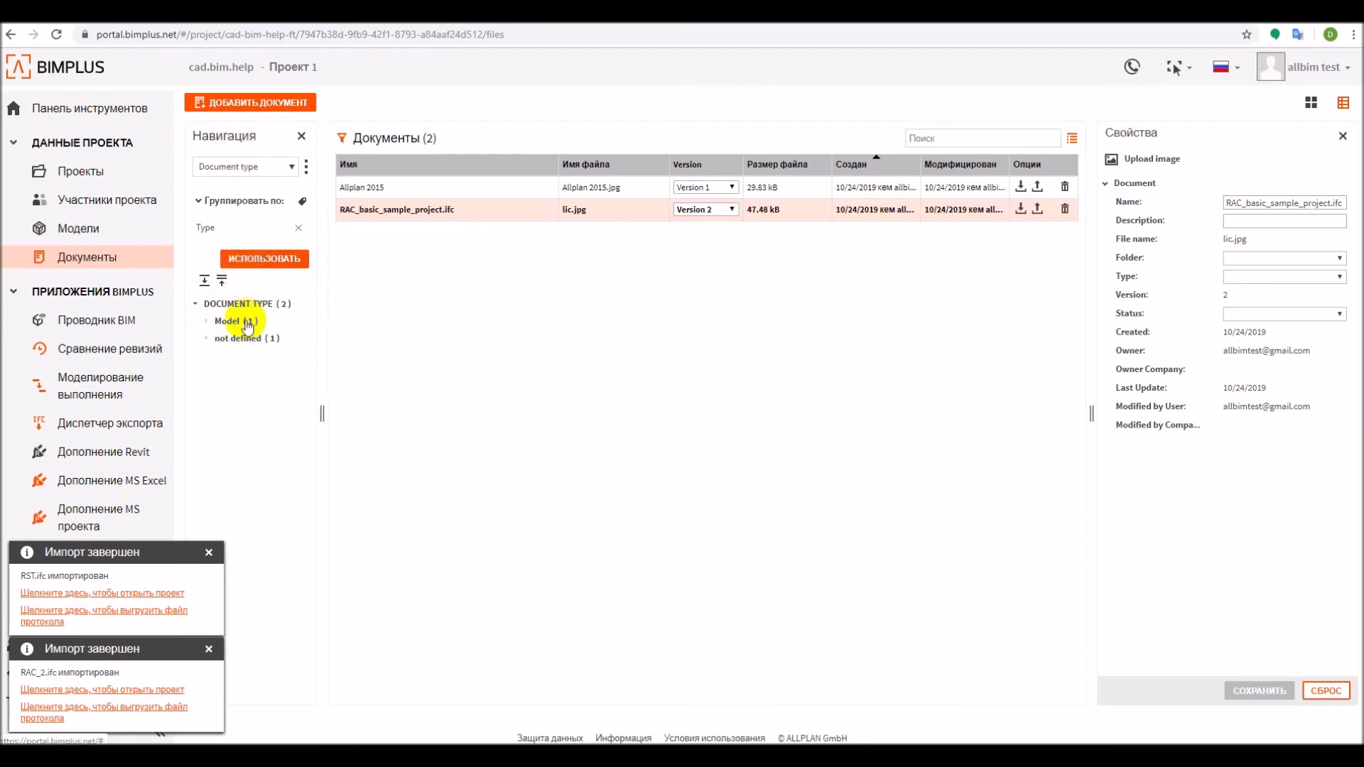
{"action": "left_click", "coordinate": [208, 324]}
{"action": "left_click", "coordinate": [209, 324]}
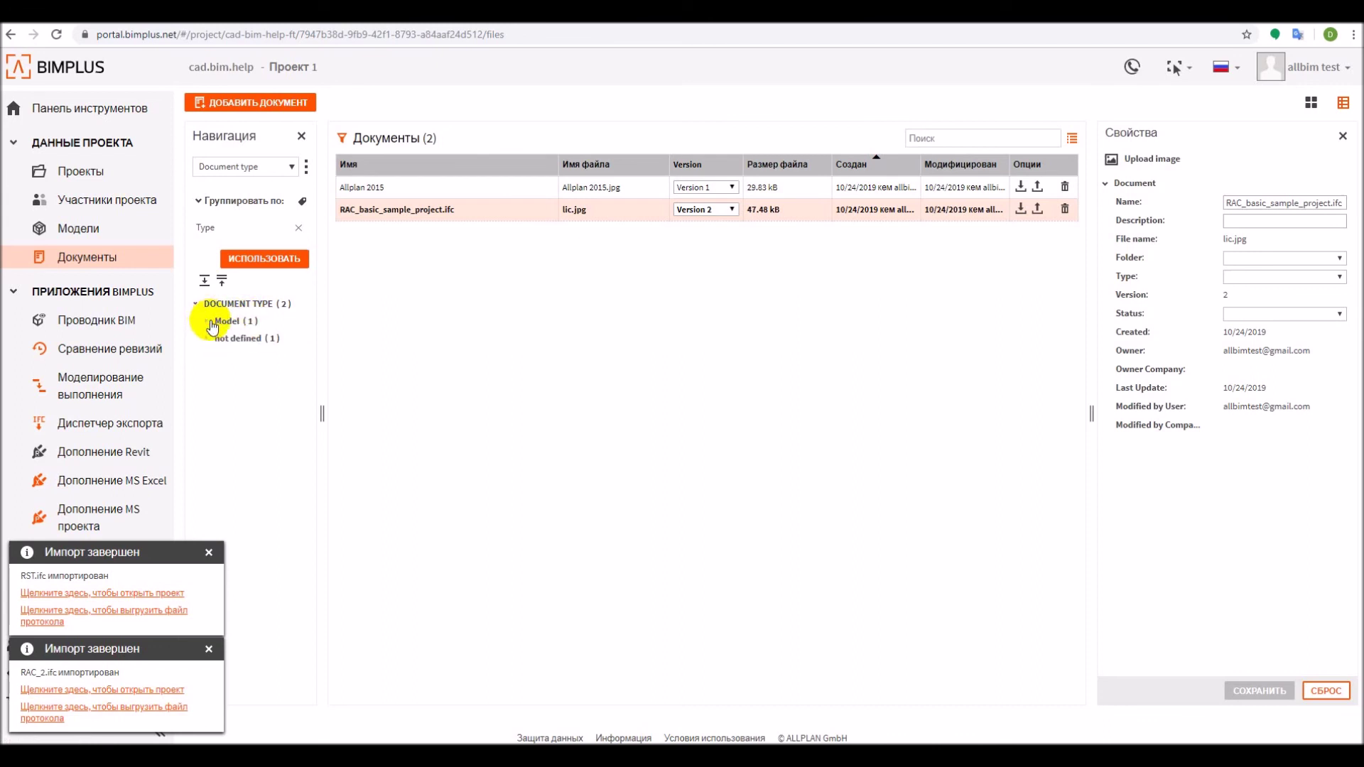